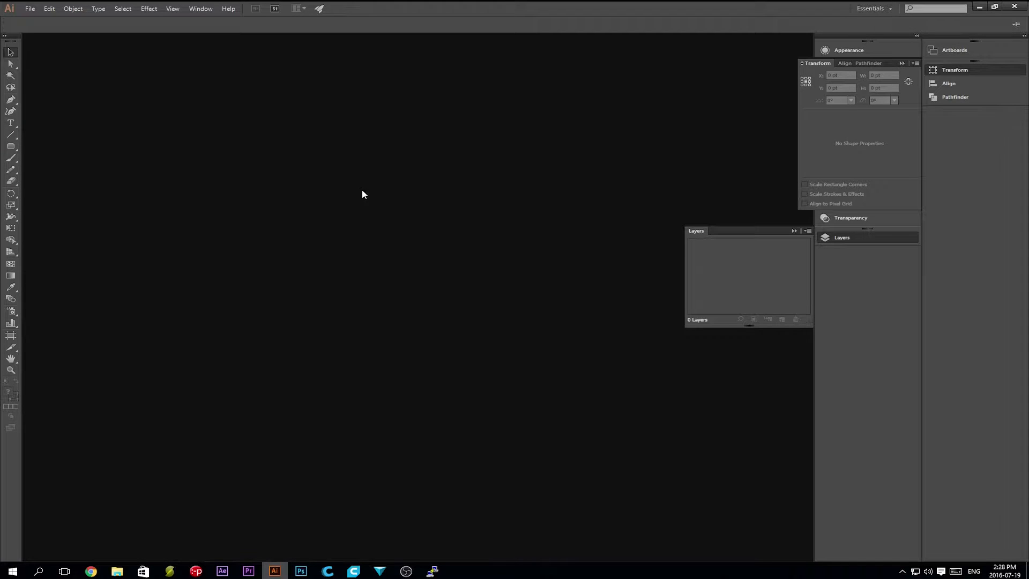
Create a Letter-size portrait document in millimetres with one artboard and activate the Ellipse tool.
{"action": "left_click", "coordinate": [30, 9]}
{"action": "left_click", "coordinate": [33, 18]}
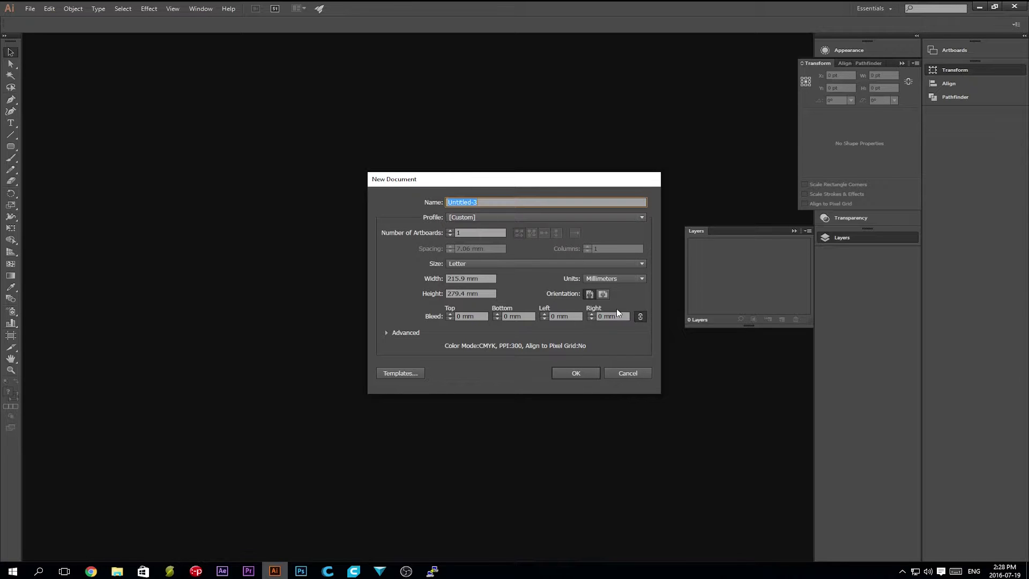
{"action": "left_click", "coordinate": [575, 375]}
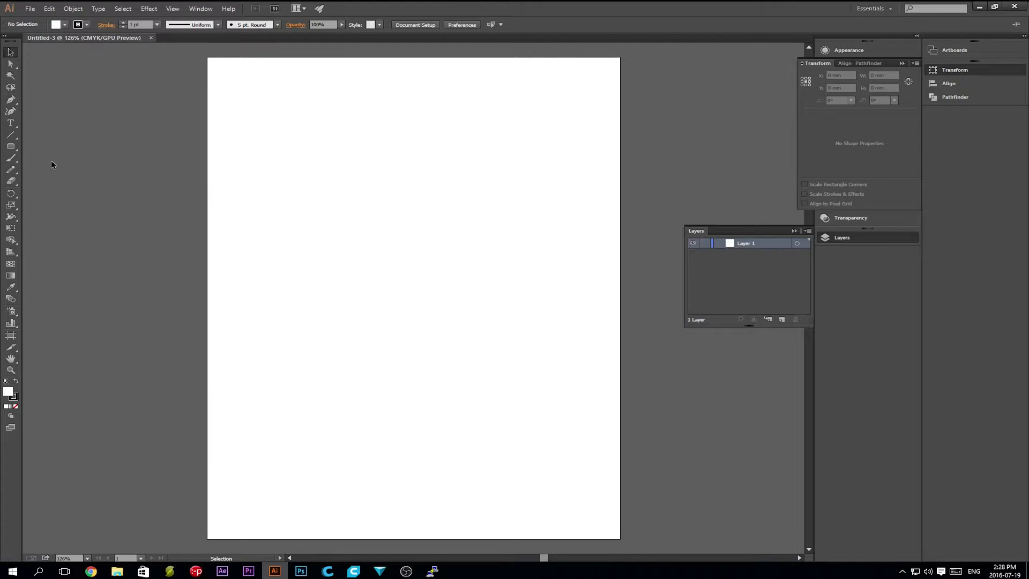
{"action": "left_click", "coordinate": [10, 146]}
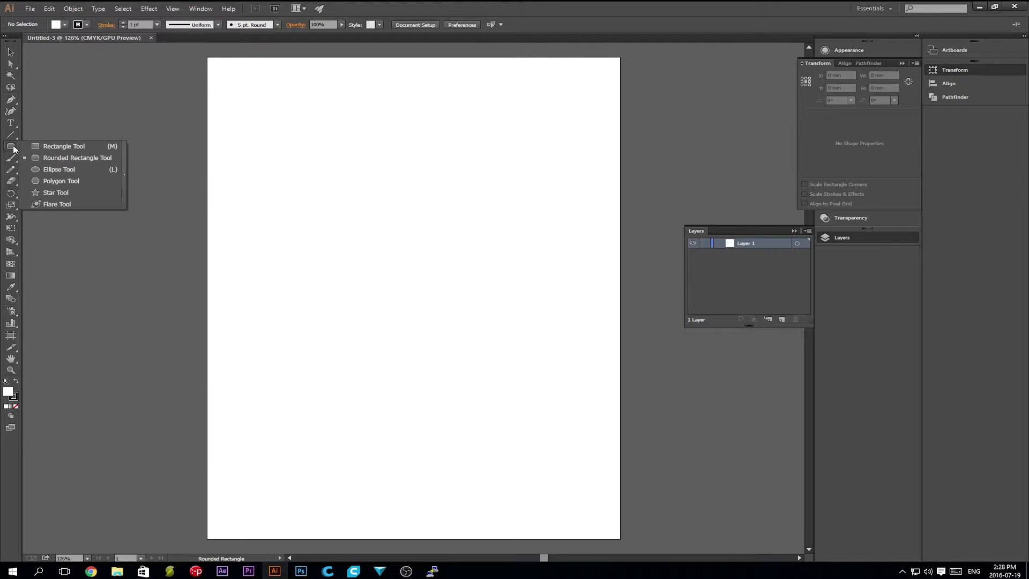
{"action": "left_click", "coordinate": [74, 170]}
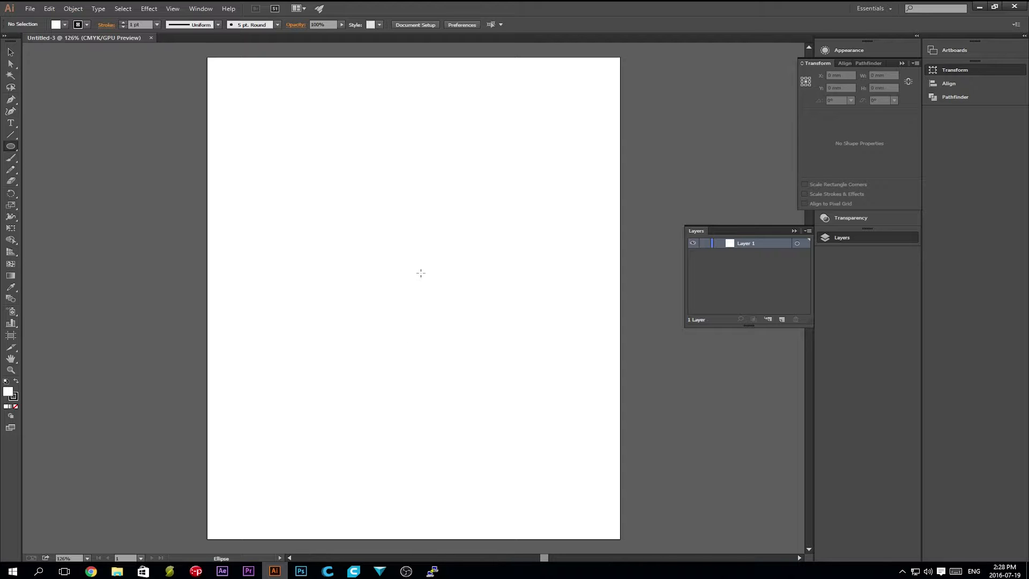
{"action": "left_click_drag", "start_coordinate": [412, 276], "coordinate": [416, 280]}
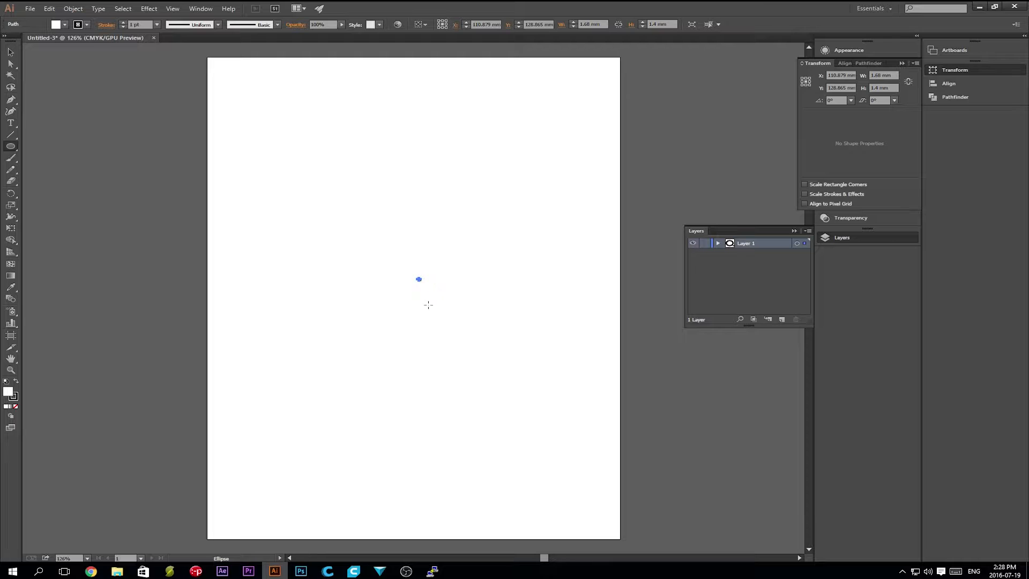
{"action": "key", "text": "ctrl+z"}
{"action": "key", "text": "ctrl+z"}
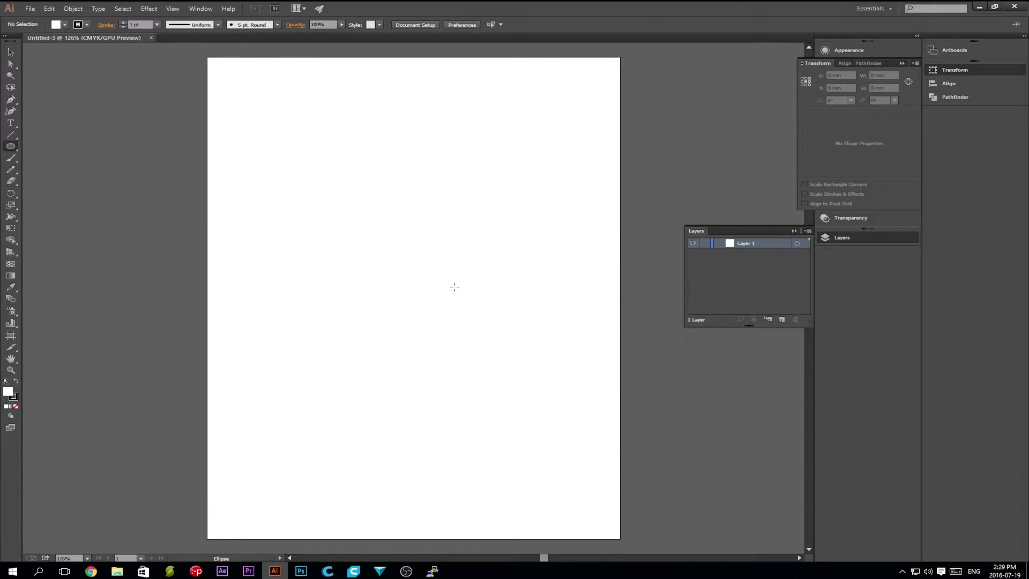
{"action": "left_click_drag", "start_coordinate": [453, 288], "coordinate": [453, 289]}
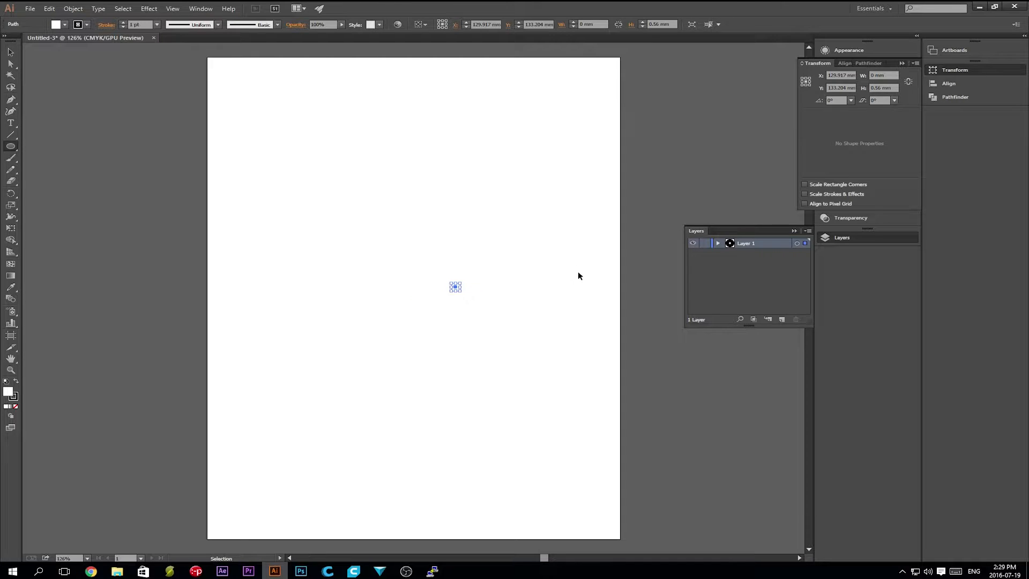
{"action": "key", "text": "ctrl+z"}
Draw a 29 mm by 29 mm circle and centre it on the artboard.
{"action": "left_click", "coordinate": [493, 292]}
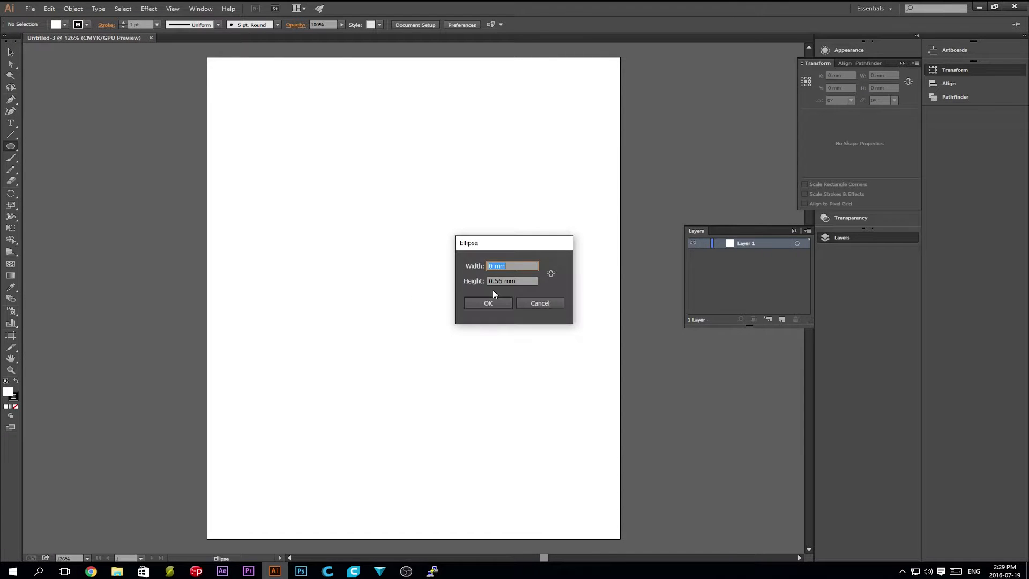
{"action": "key", "text": "Tab"}
{"action": "type", "text": "2"}
{"action": "key", "text": "Return"}
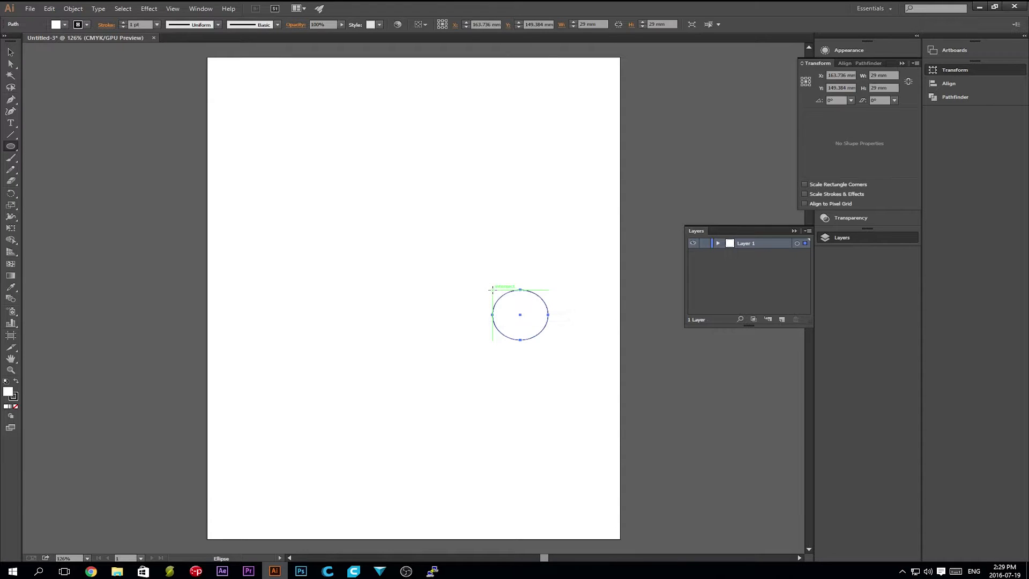
{"action": "key", "text": "v"}
{"action": "left_click_drag", "start_coordinate": [497, 315], "coordinate": [413, 305]}
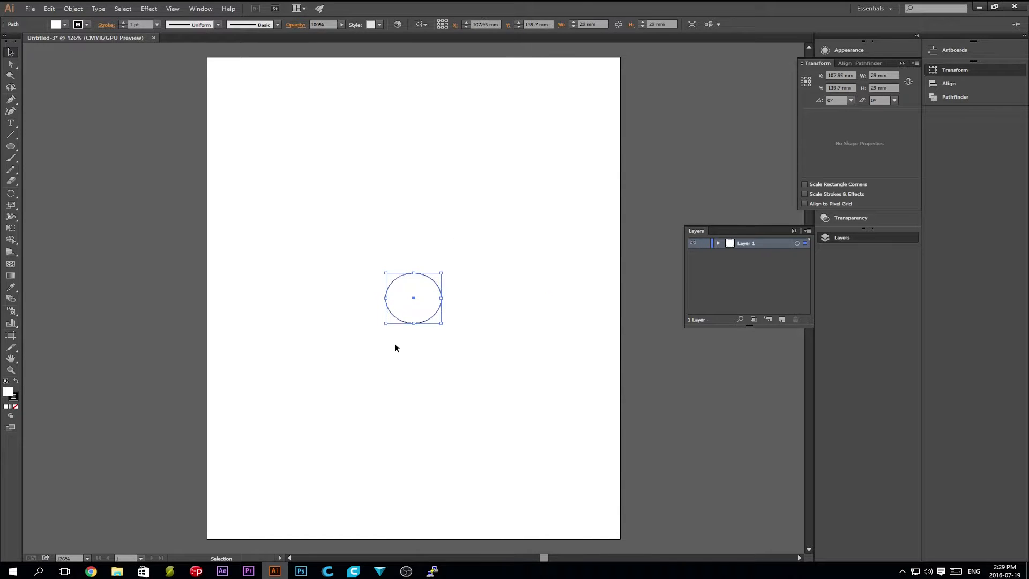
Draw an ellipse 56 mm wide and 39 mm high, overlapping the lower part of the circle.
{"action": "left_click", "coordinate": [457, 406]}
{"action": "key", "text": "plus"}
{"action": "scroll", "coordinate": [423, 331], "scroll_direction": "up", "scroll_amount": 5, "text": "alt"}
{"action": "scroll", "coordinate": [404, 294], "scroll_direction": "down", "scroll_amount": 3, "text": "alt"}
{"action": "left_click_drag", "start_coordinate": [400, 262], "coordinate": [421, 301]}
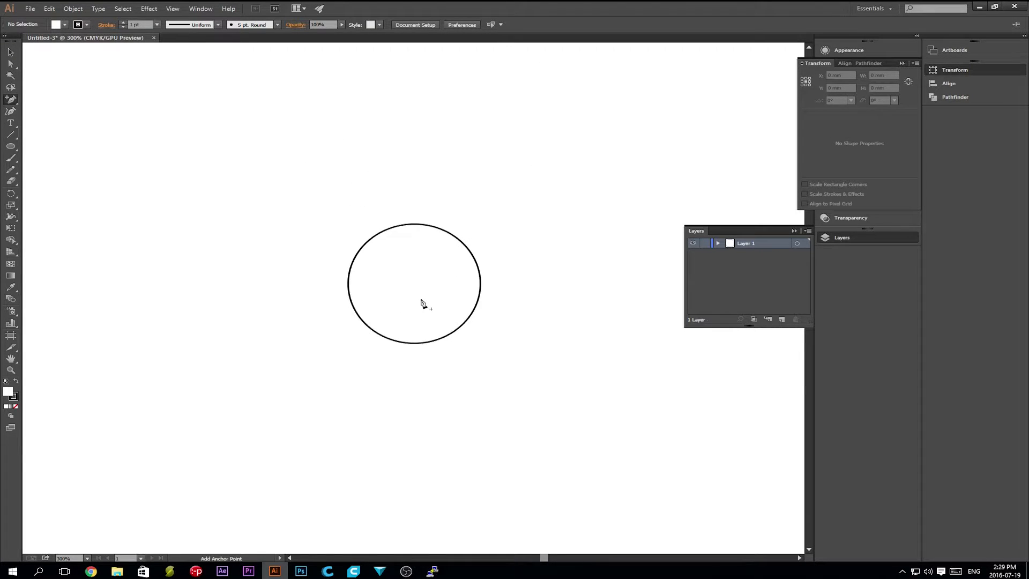
{"action": "scroll", "coordinate": [422, 301], "scroll_direction": "down", "scroll_amount": 1, "text": "alt"}
{"action": "scroll", "coordinate": [421, 300], "scroll_direction": "up", "scroll_amount": 1, "text": "alt"}
{"action": "key", "text": "l"}
{"action": "left_click", "coordinate": [292, 276]}
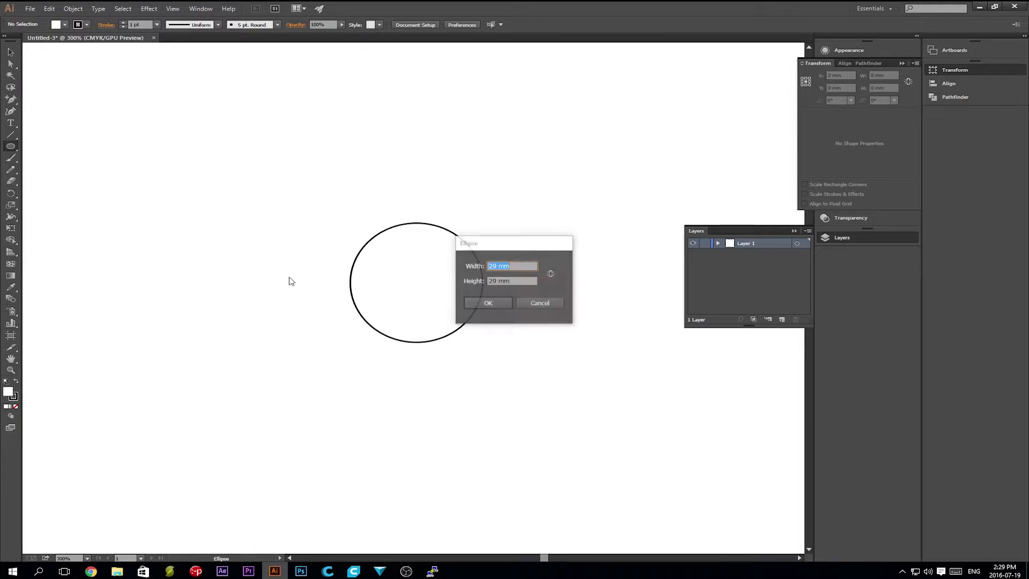
{"action": "type", "text": "39"}
{"action": "key", "text": "Tab"}
{"action": "key", "text": "BackSpace"}
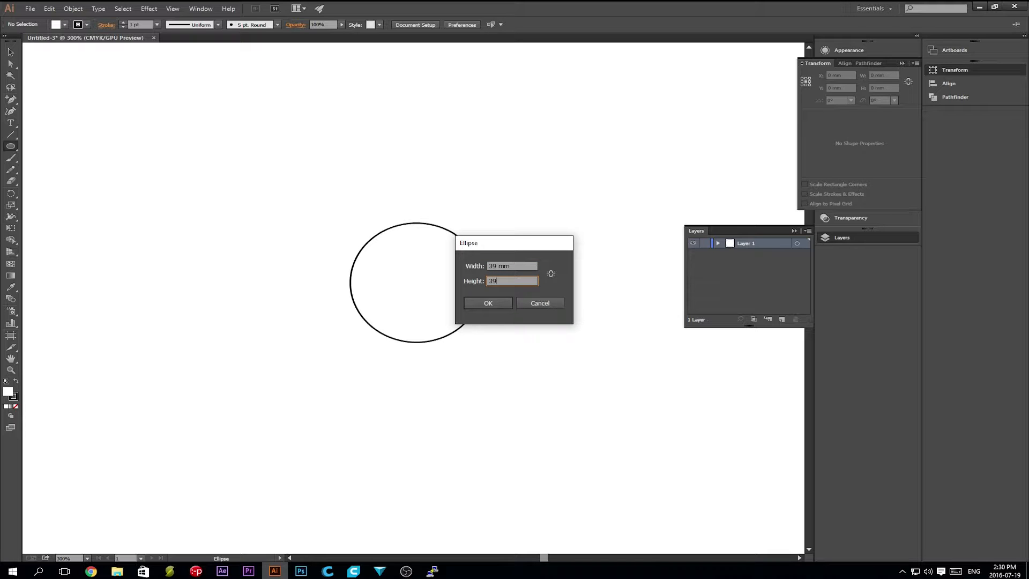
{"action": "type", "text": "39mm"}
{"action": "double_click", "coordinate": [491, 265]}
{"action": "type", "text": "56"}
{"action": "key", "text": "Return"}
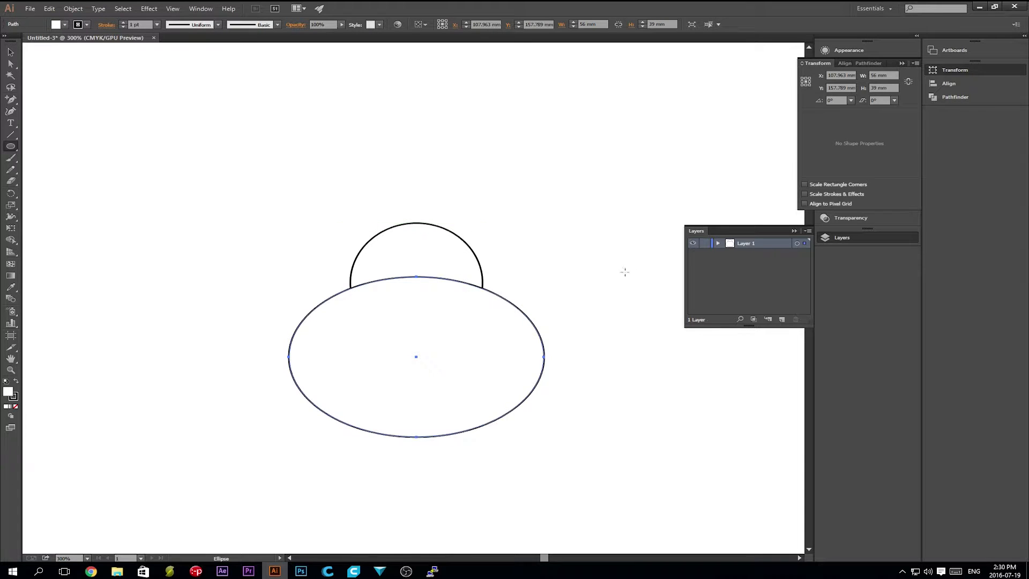
Place the wide ellipse behind the circle in the stacking order and align both shapes to their vertical centres.
{"action": "left_click", "coordinate": [718, 244]}
{"action": "left_click_drag", "start_coordinate": [752, 254], "coordinate": [753, 270]}
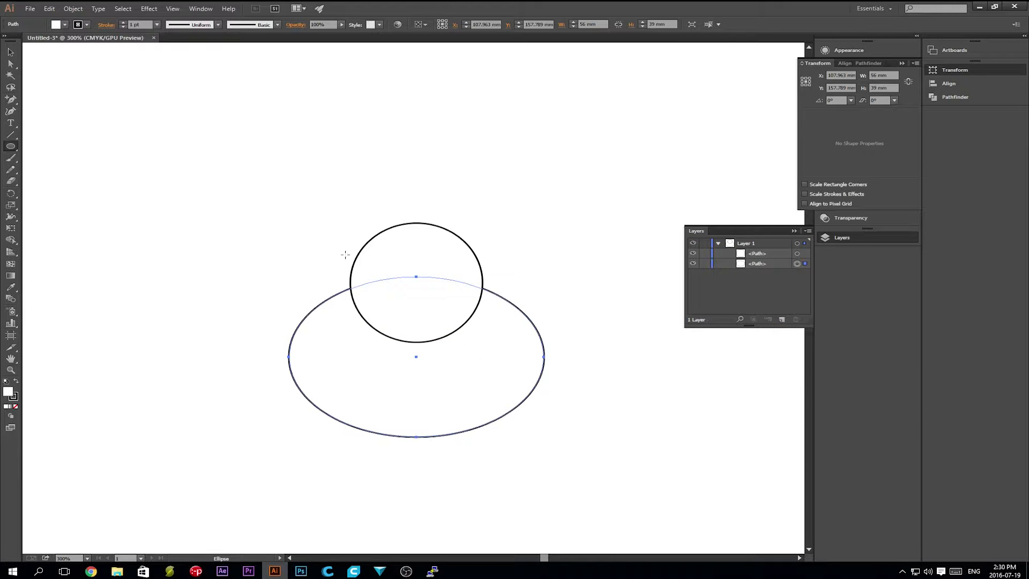
{"action": "left_click", "coordinate": [10, 52]}
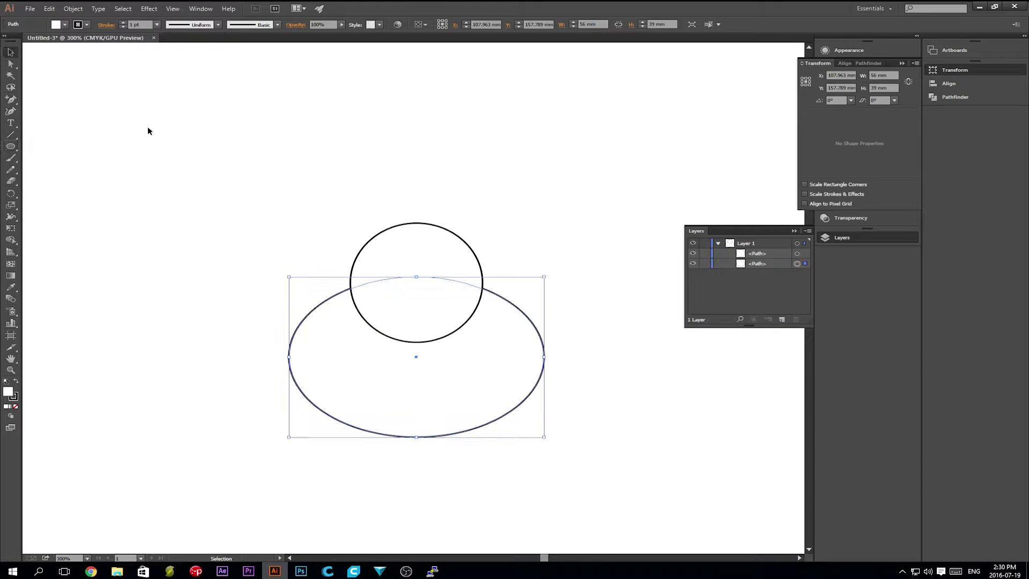
{"action": "left_click", "coordinate": [385, 235], "text": "shift"}
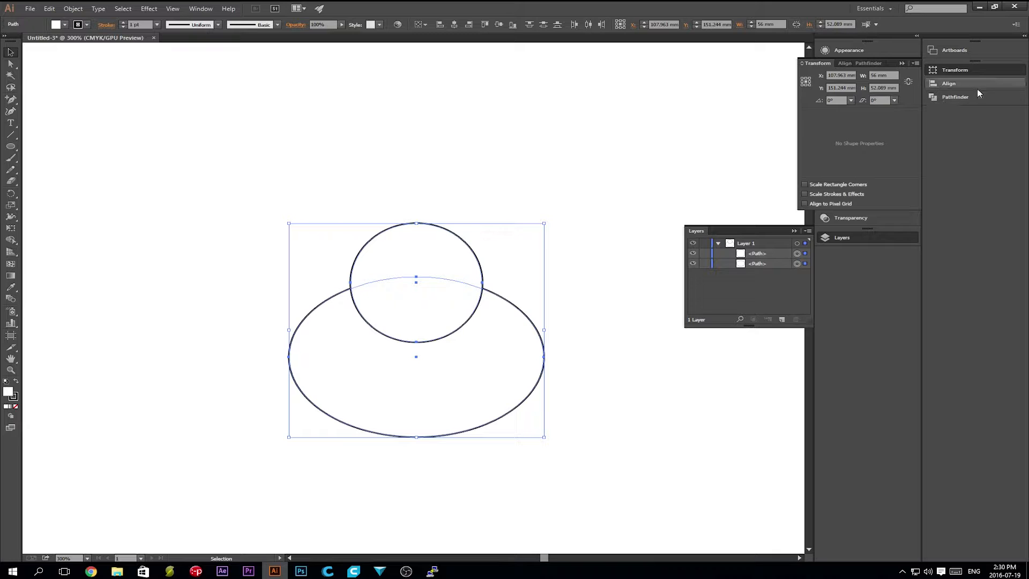
{"action": "left_click", "coordinate": [948, 83]}
{"action": "left_click", "coordinate": [893, 85]}
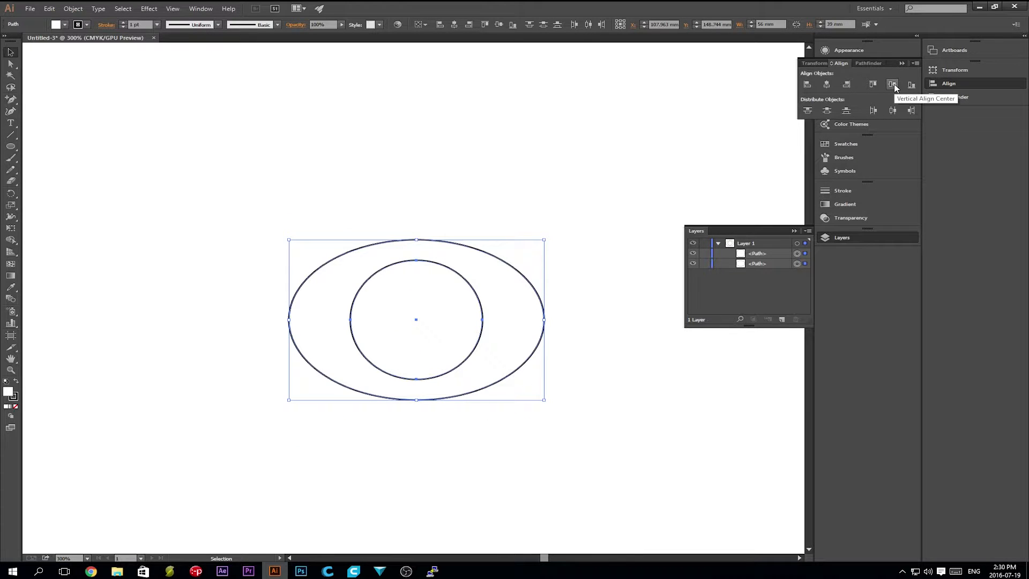
{"action": "left_click", "coordinate": [620, 285]}
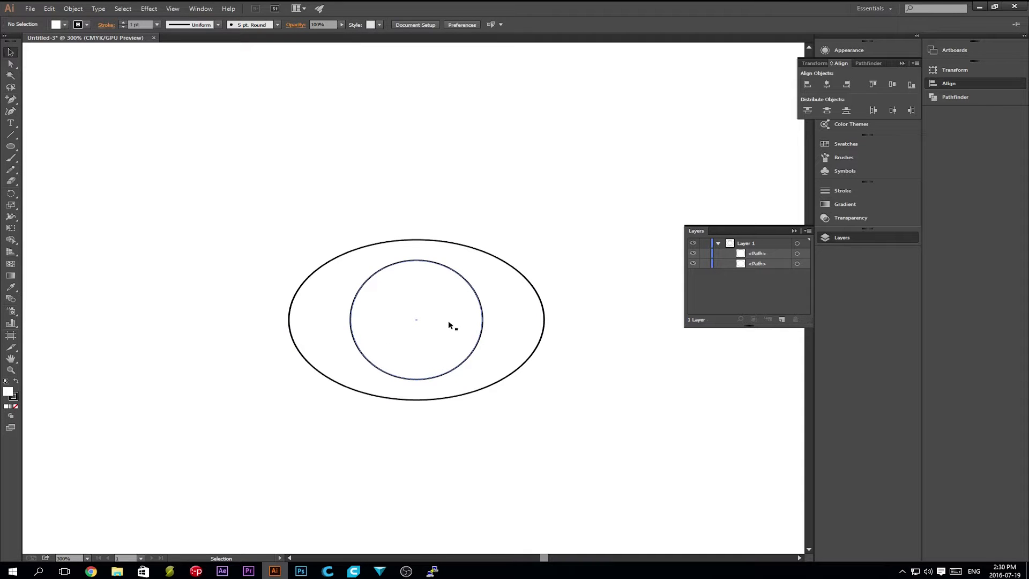
Draw a 15 mm by 4.5 mm rounded rectangle with a 4.2333 mm corner radius and centre it on the ellipse's left end.
{"action": "left_click_drag", "start_coordinate": [10, 146], "coordinate": [70, 157]}
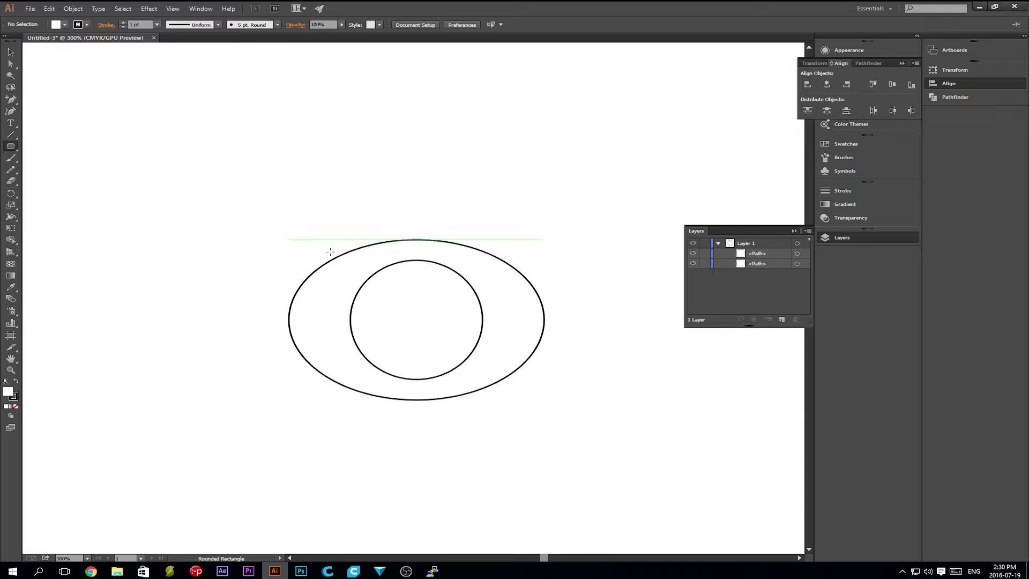
{"action": "left_click", "coordinate": [238, 319]}
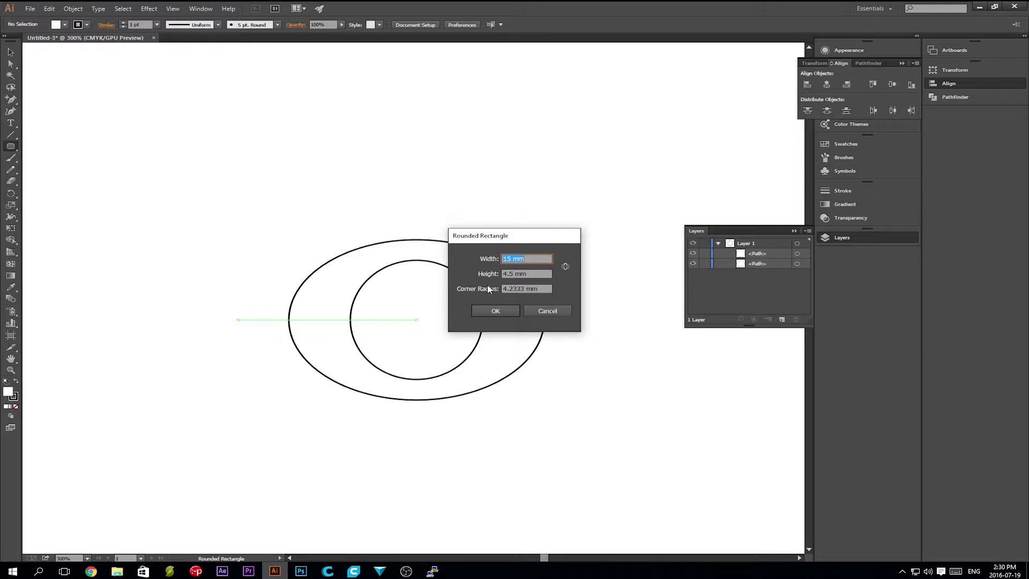
{"action": "left_click", "coordinate": [494, 309]}
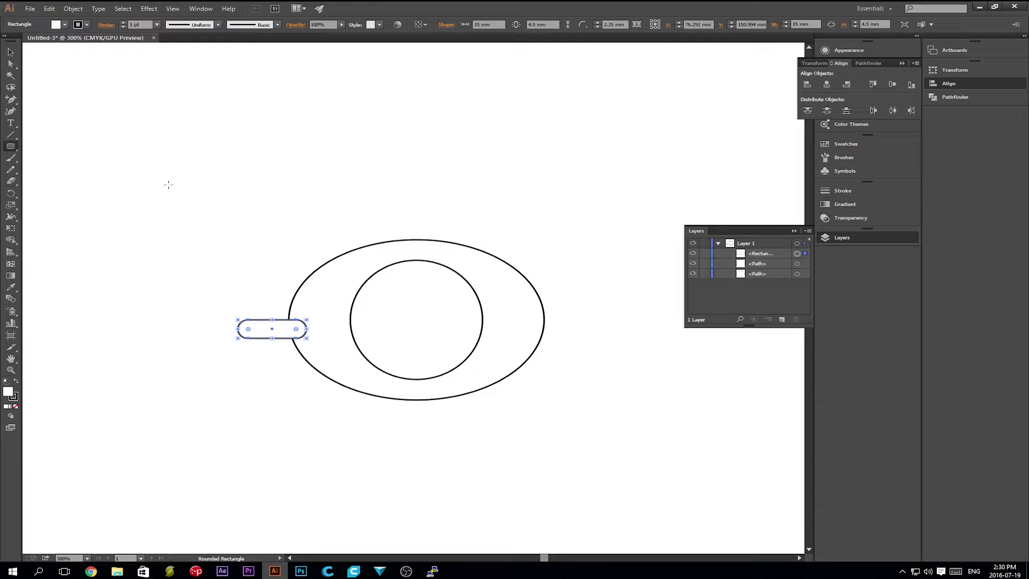
{"action": "key", "text": "v"}
{"action": "left_click_drag", "start_coordinate": [249, 334], "coordinate": [280, 322]}
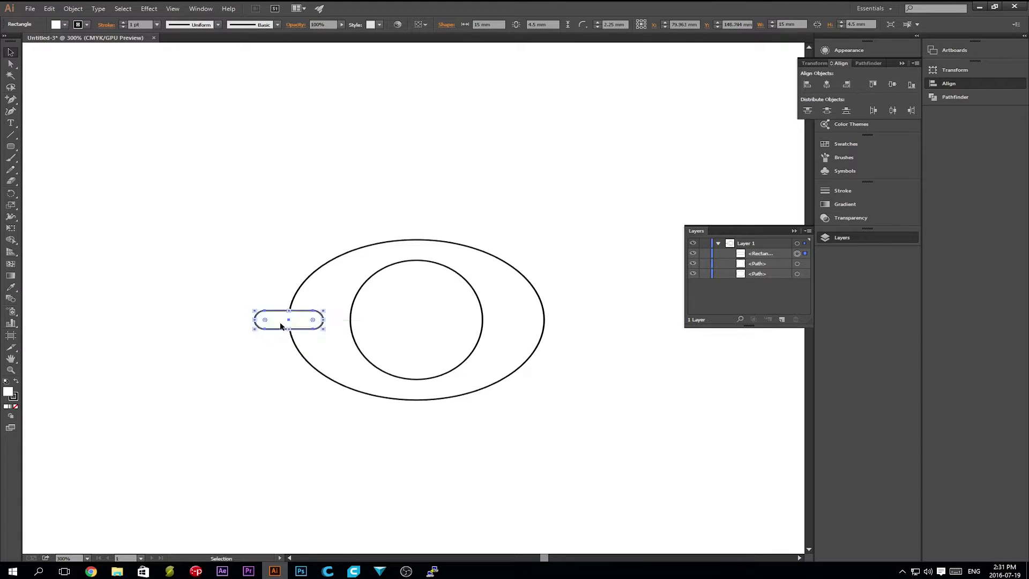
{"action": "key", "text": "Right"}
{"action": "key", "text": "Right"}
{"action": "key", "text": "Right"}
{"action": "key", "text": "Right"}
{"action": "key", "text": "Right"}
{"action": "key", "text": "Left"}
{"action": "key", "text": "Left"}
{"action": "key", "text": "Left"}
{"action": "key", "text": "Left"}
{"action": "left_click", "coordinate": [267, 330]}
{"action": "left_click_drag", "start_coordinate": [276, 325], "coordinate": [271, 328]}
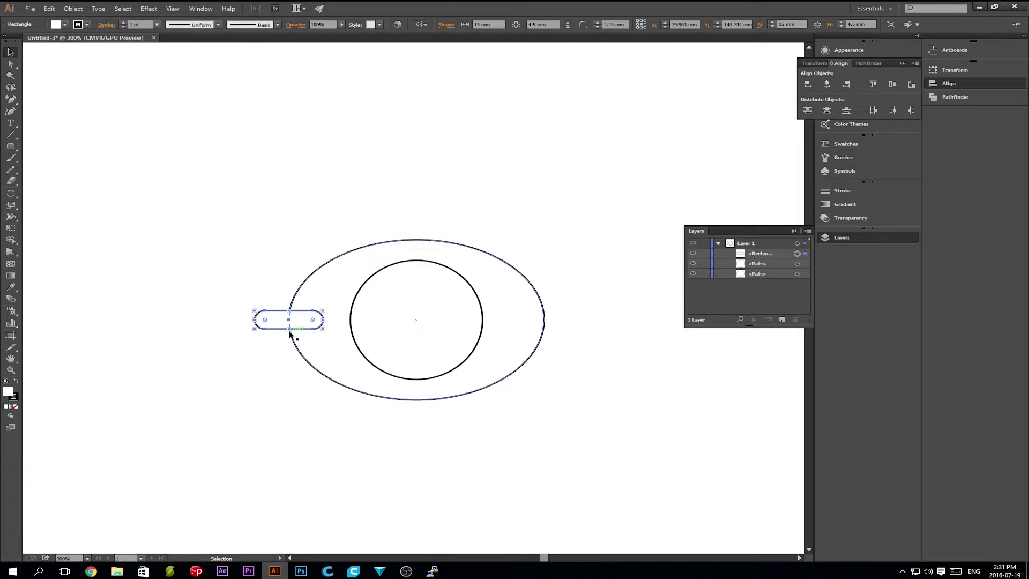
Duplicate the rounded rectangle in place and move the copy so it is centred on the ellipse's right end.
{"action": "key", "text": "ctrl+f"}
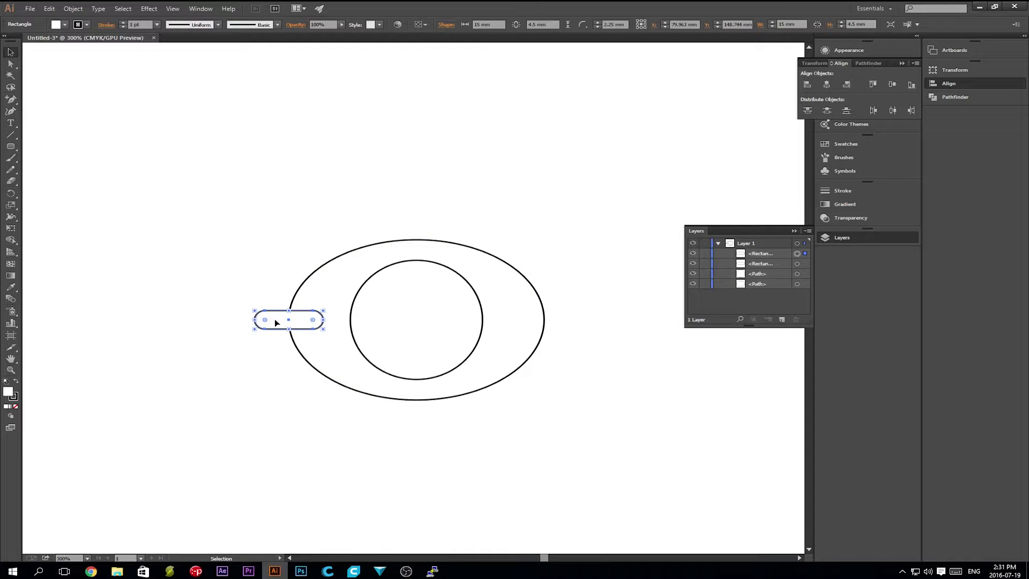
{"action": "left_click_drag", "start_coordinate": [266, 315], "coordinate": [529, 332]}
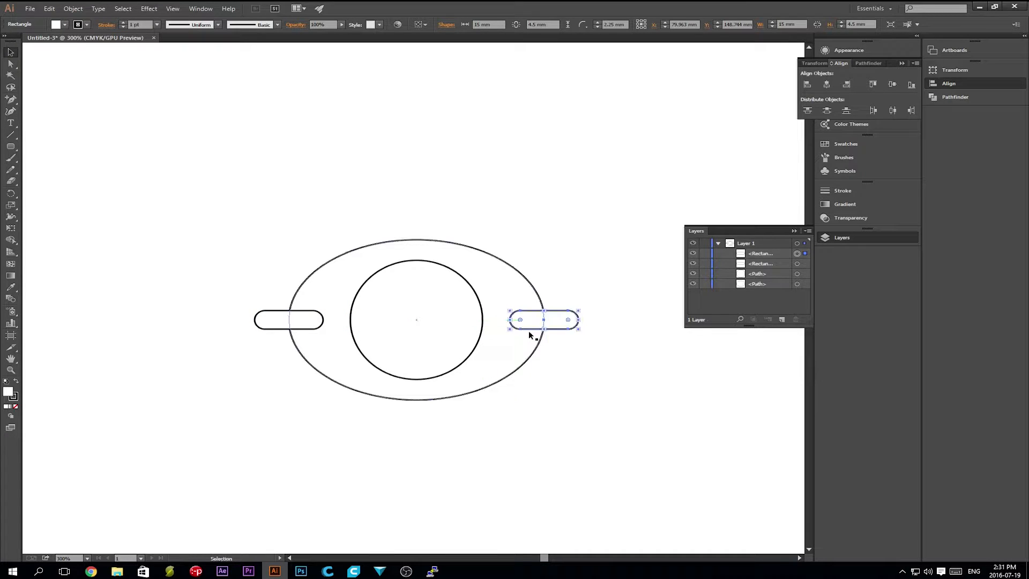
{"action": "left_click", "coordinate": [578, 409]}
Duplicate the centre circle in place and move the copy below both rounded rectangles in the stacking order.
{"action": "scroll", "coordinate": [441, 378], "scroll_direction": "down", "scroll_amount": 2, "text": "alt"}
{"action": "scroll", "coordinate": [443, 378], "scroll_direction": "up", "scroll_amount": 1, "text": "alt"}
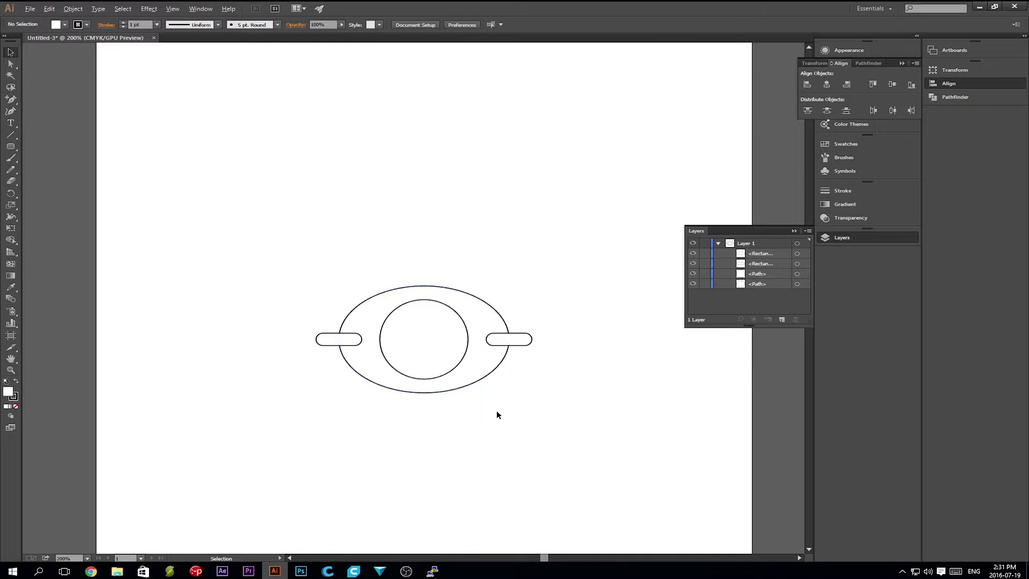
{"action": "scroll", "coordinate": [496, 413], "scroll_direction": "up", "scroll_amount": 1, "text": "alt"}
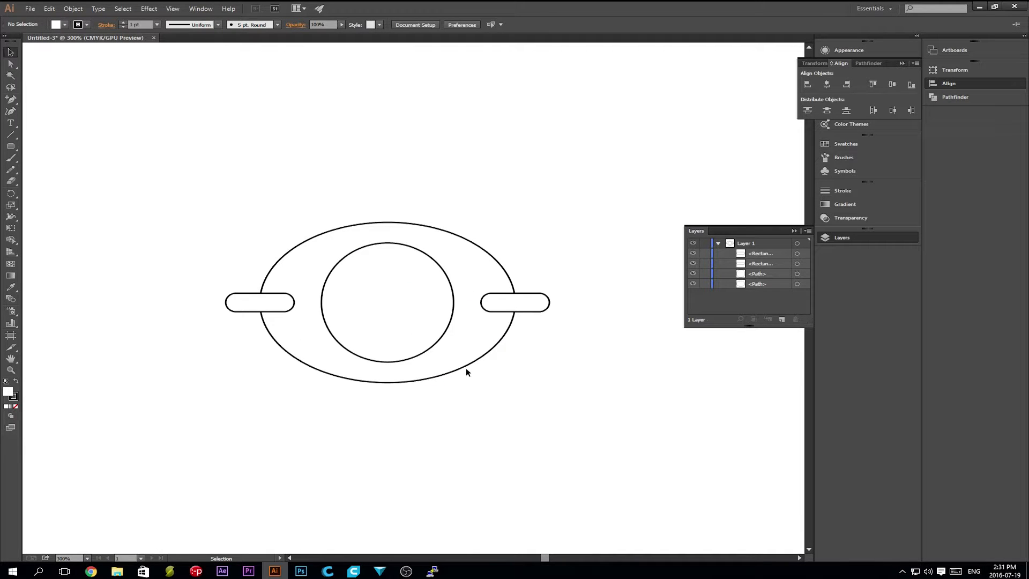
{"action": "left_click", "coordinate": [349, 291]}
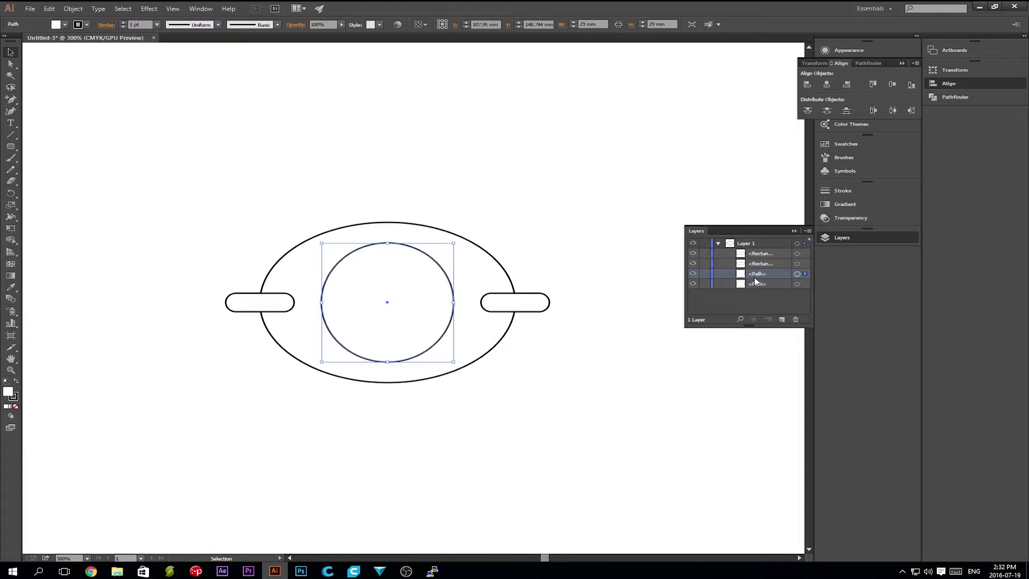
{"action": "key", "text": "ctrl"}
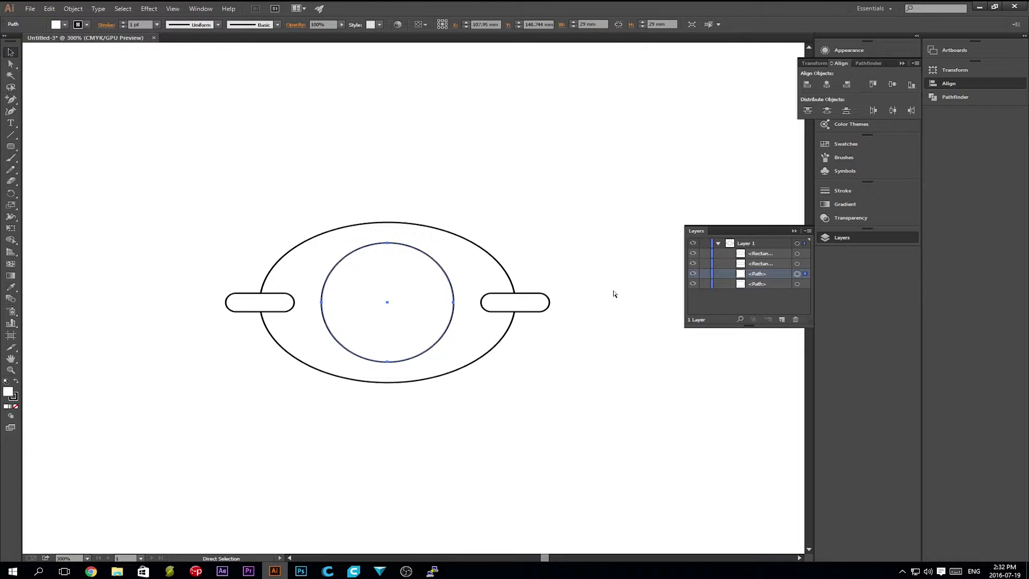
{"action": "key", "text": "ctrl+c"}
{"action": "key", "text": "ctrl+f"}
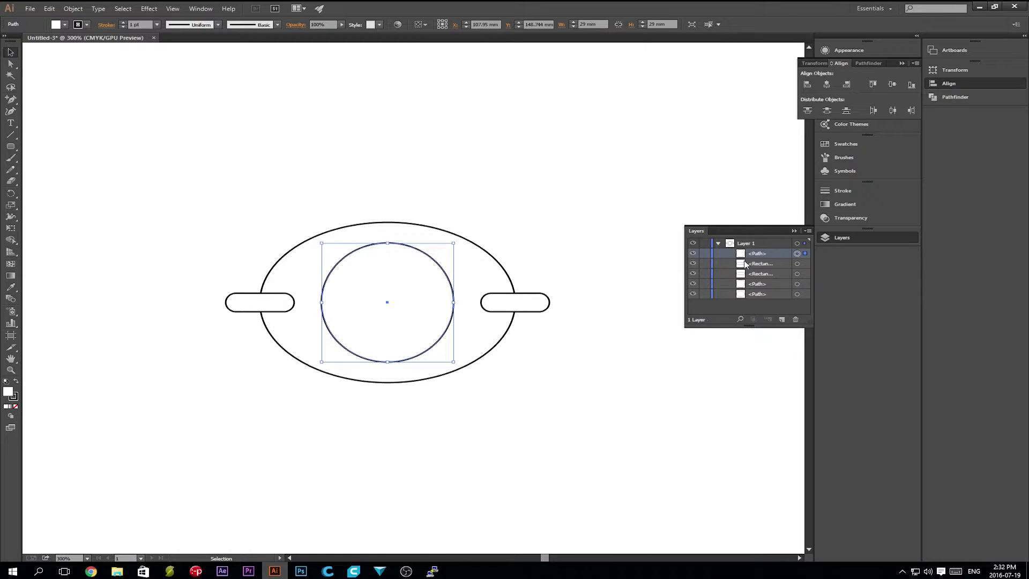
{"action": "left_click_drag", "start_coordinate": [761, 254], "coordinate": [757, 278]}
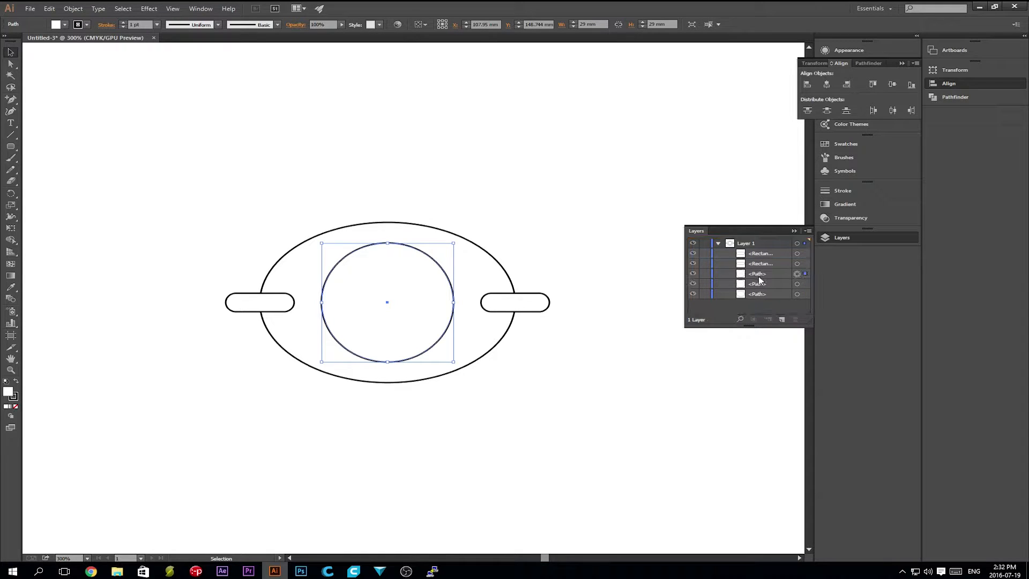
Try heights of 35 mm and 40 mm for the duplicated centre circle.
{"action": "left_click", "coordinate": [955, 71]}
{"action": "left_click", "coordinate": [875, 87]}
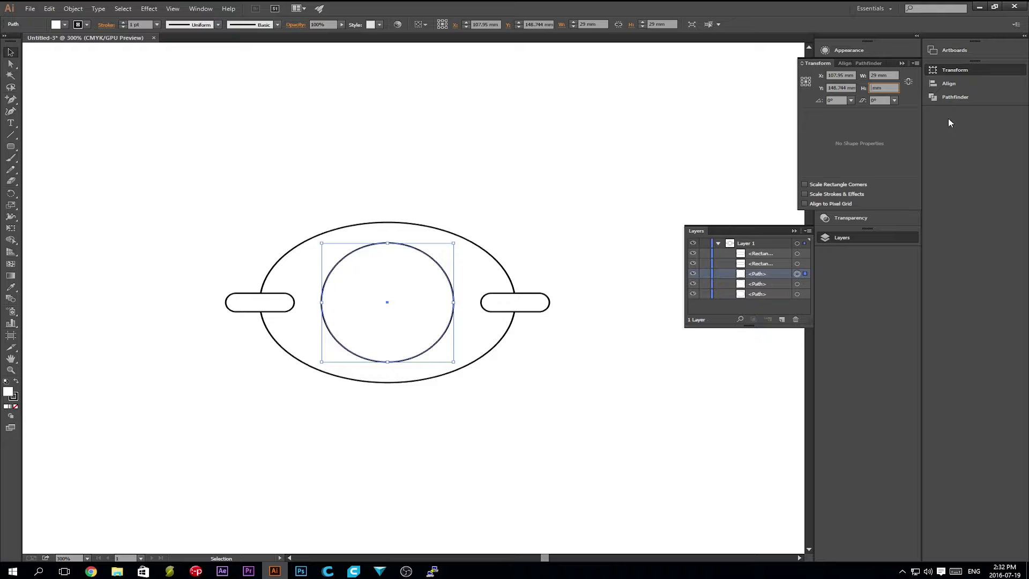
{"action": "type", "text": "35"}
{"action": "key", "text": "Return"}
{"action": "type", "text": "40"}
{"action": "key", "text": "Return"}
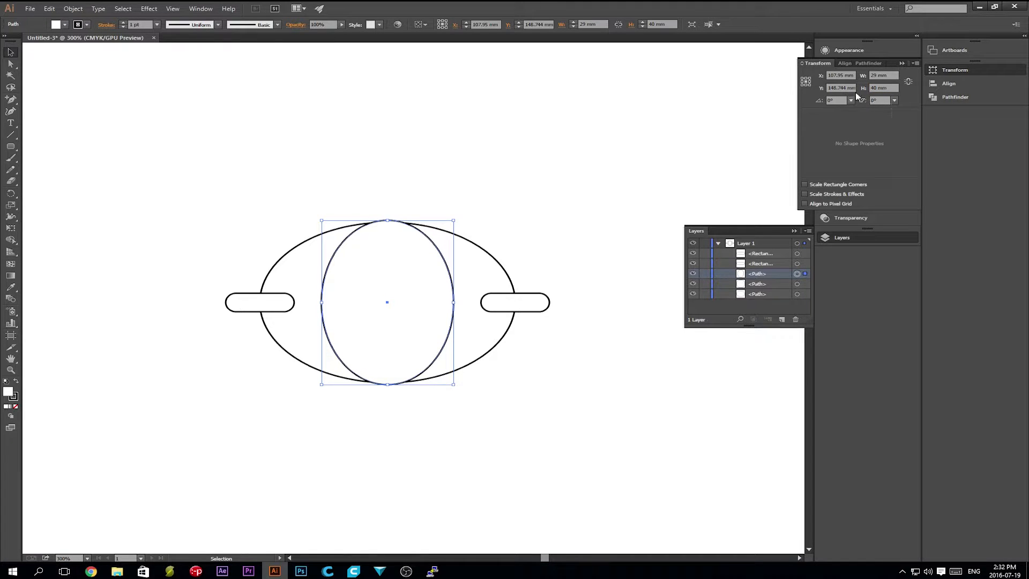
Resize the duplicated centre circle to 45 mm high and 40 mm wide.
{"action": "double_click", "coordinate": [877, 89]}
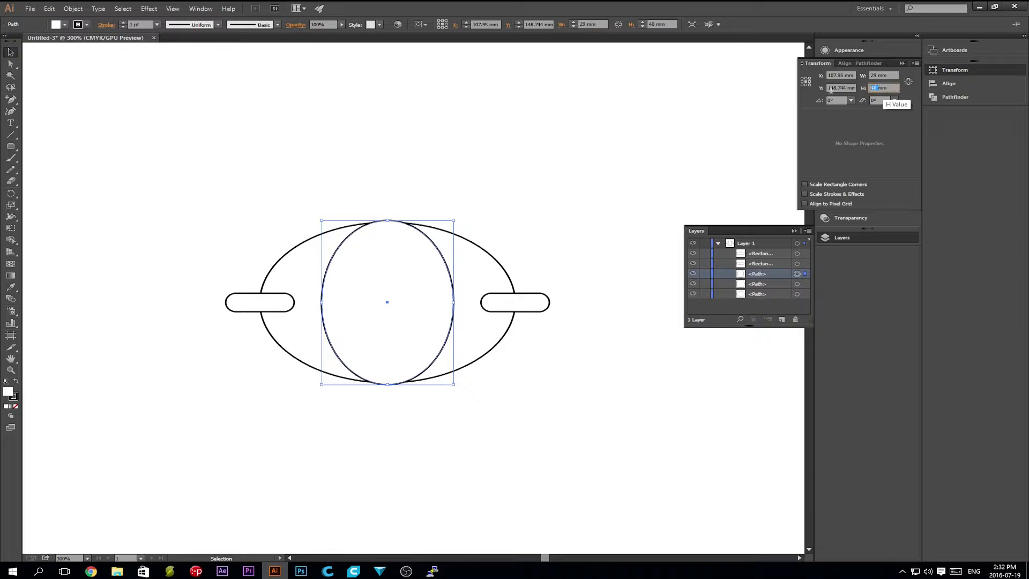
{"action": "type", "text": "45"}
{"action": "key", "text": "Return"}
{"action": "double_click", "coordinate": [875, 75]}
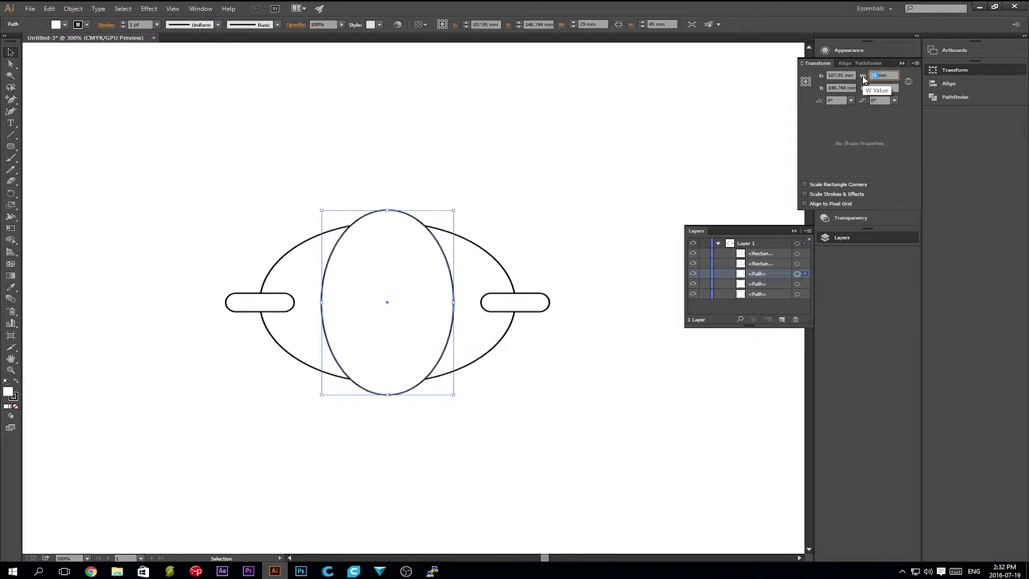
{"action": "type", "text": "40"}
{"action": "key", "text": "Return"}
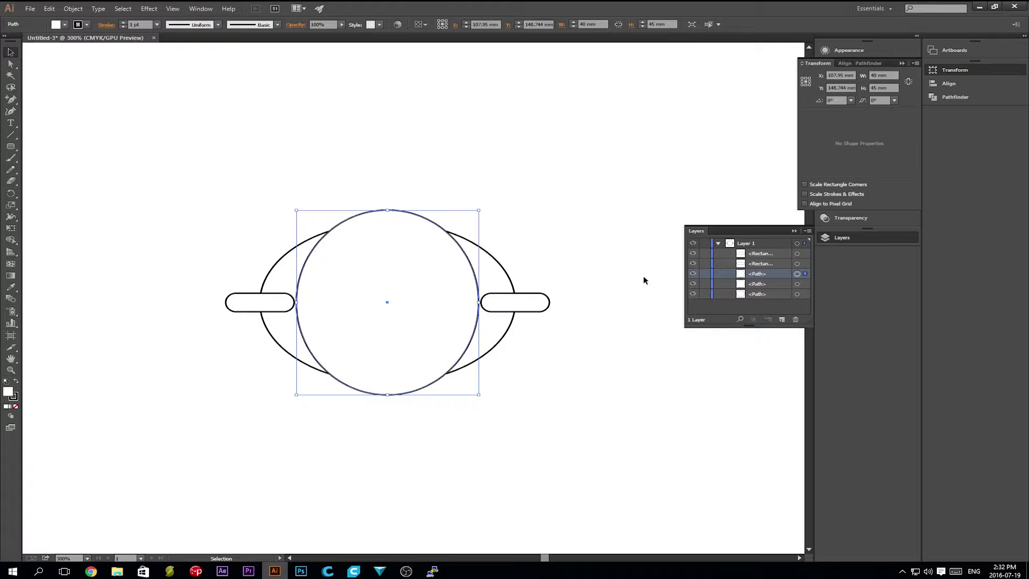
Move the enlarged 40 by 45 mm ellipse directly below the small centre circle in the stacking order.
{"action": "left_click", "coordinate": [610, 262]}
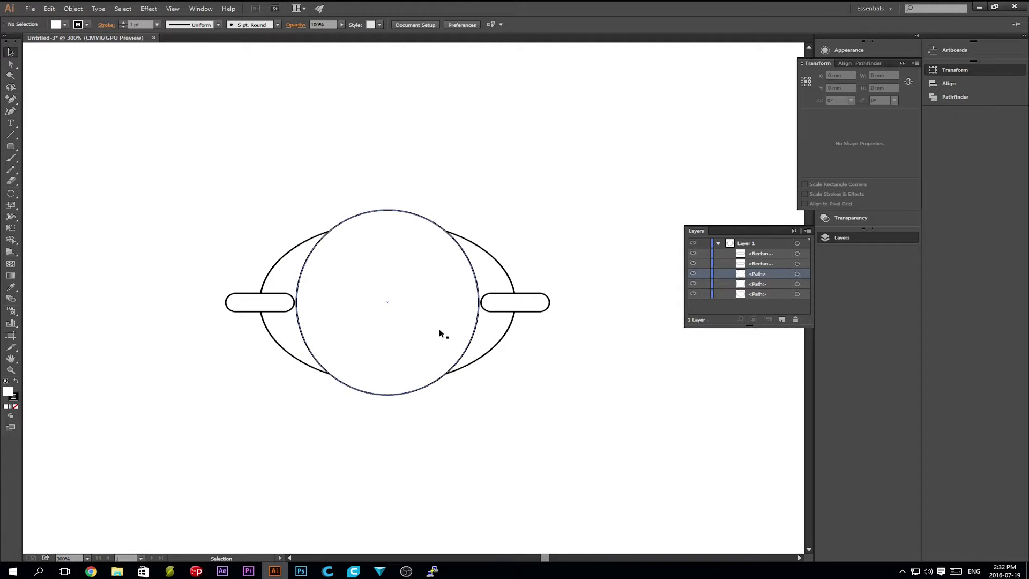
{"action": "left_click", "coordinate": [375, 342]}
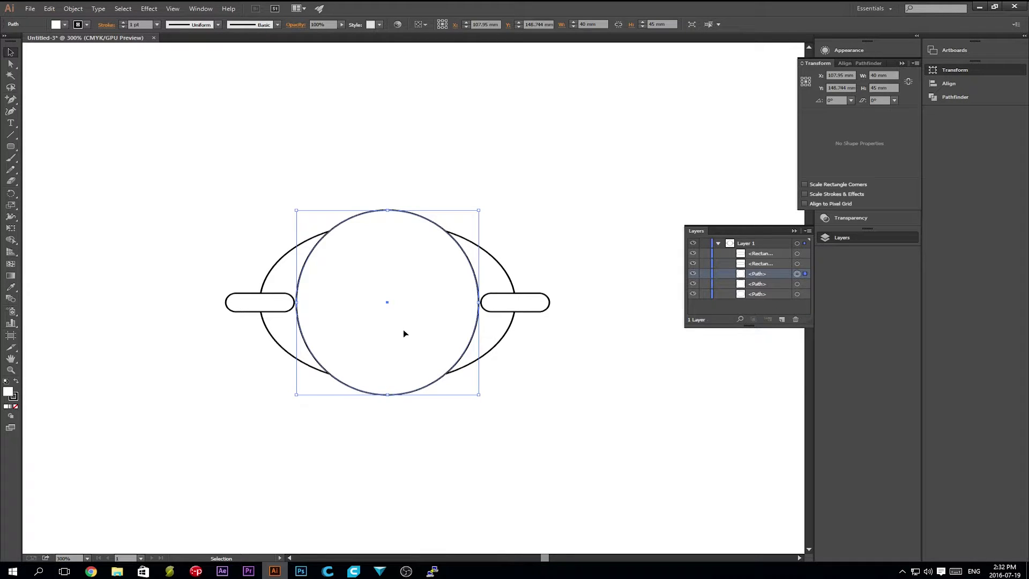
{"action": "left_click_drag", "start_coordinate": [767, 274], "coordinate": [766, 294]}
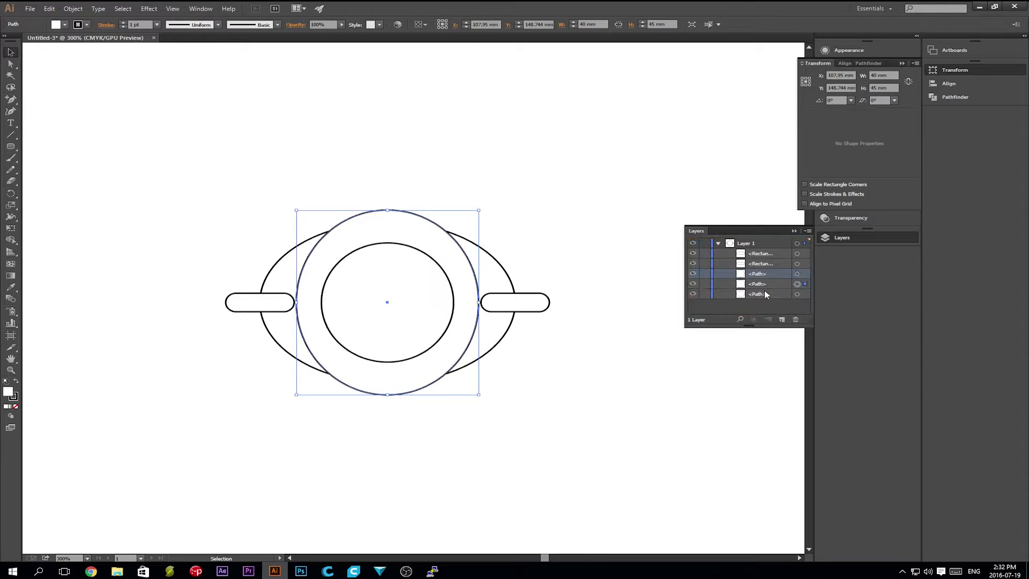
Select all five shapes and scale them uniformly to 35.278%.
{"action": "left_click_drag", "start_coordinate": [628, 149], "coordinate": [150, 473]}
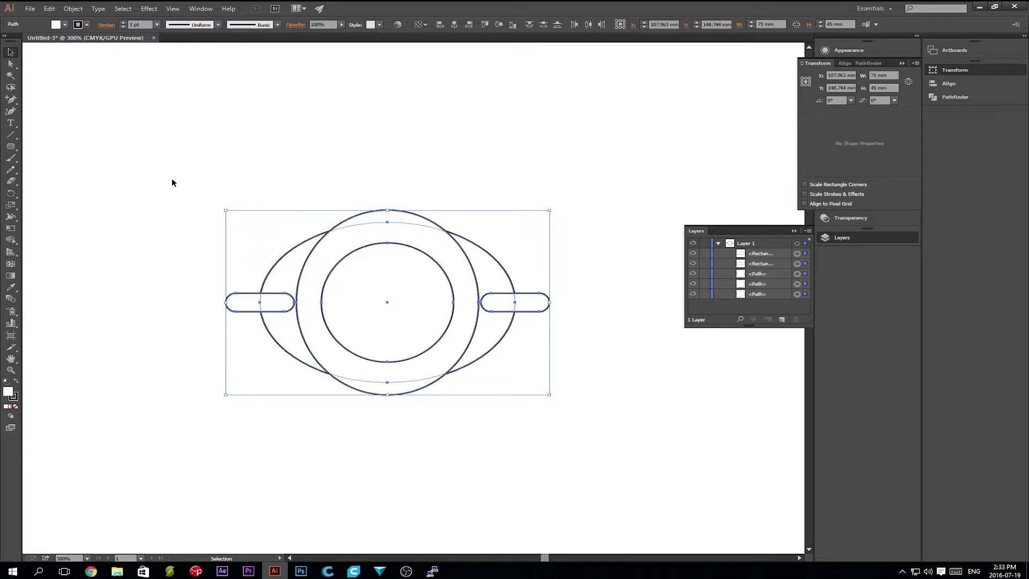
{"action": "left_click", "coordinate": [68, 9]}
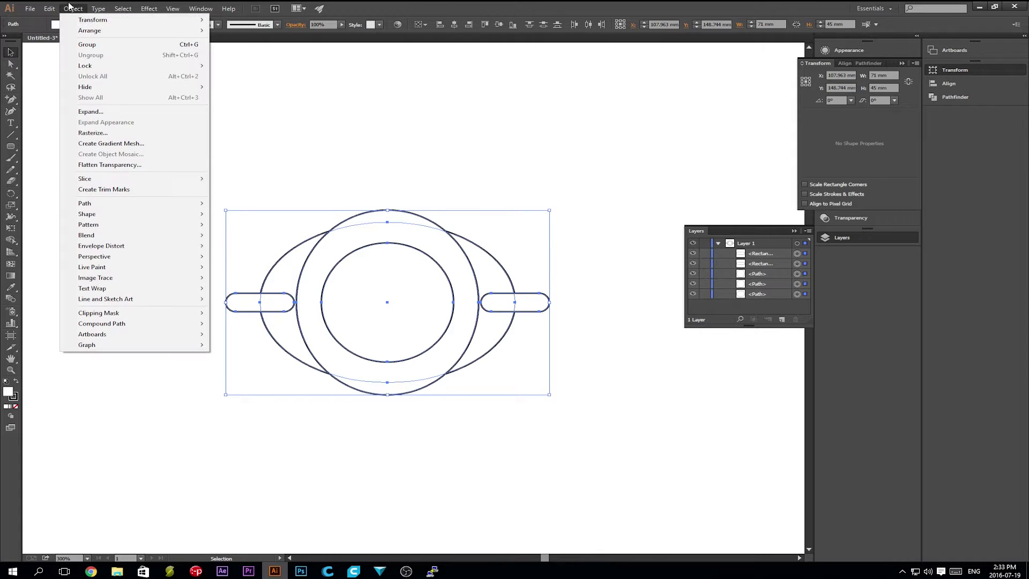
{"action": "mouse_move", "coordinate": [110, 22]}
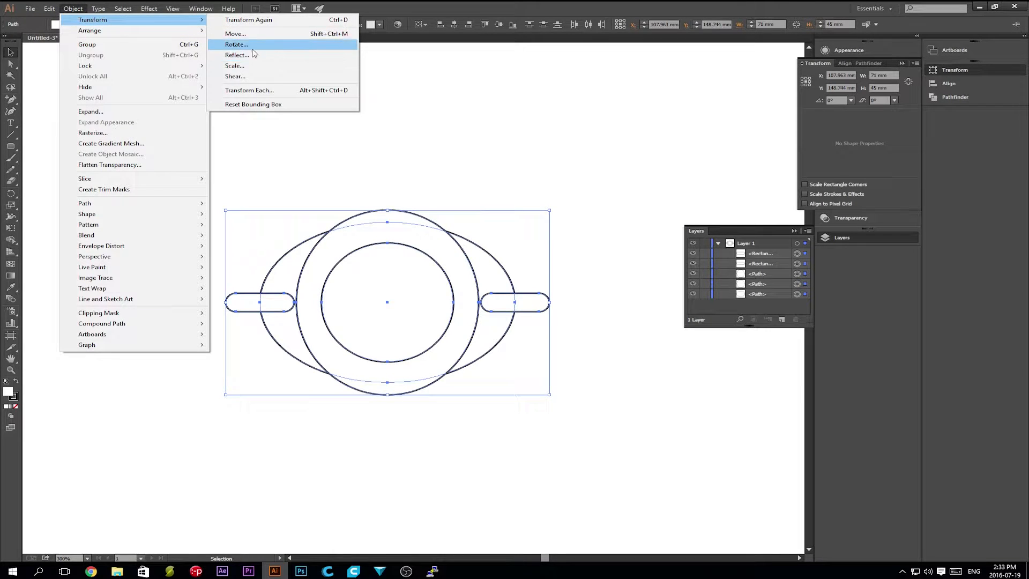
{"action": "left_click", "coordinate": [235, 66]}
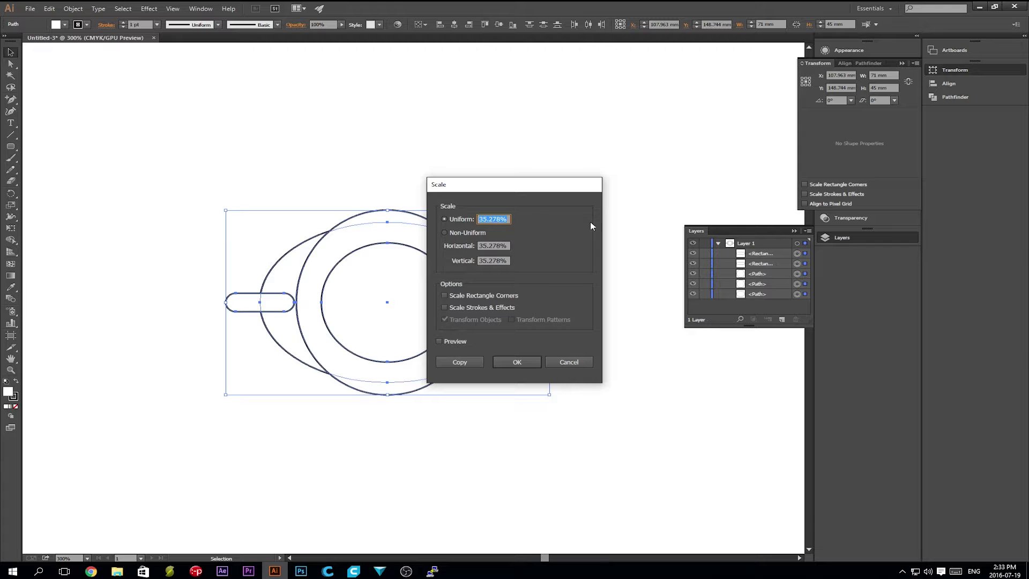
{"action": "left_click", "coordinate": [519, 359]}
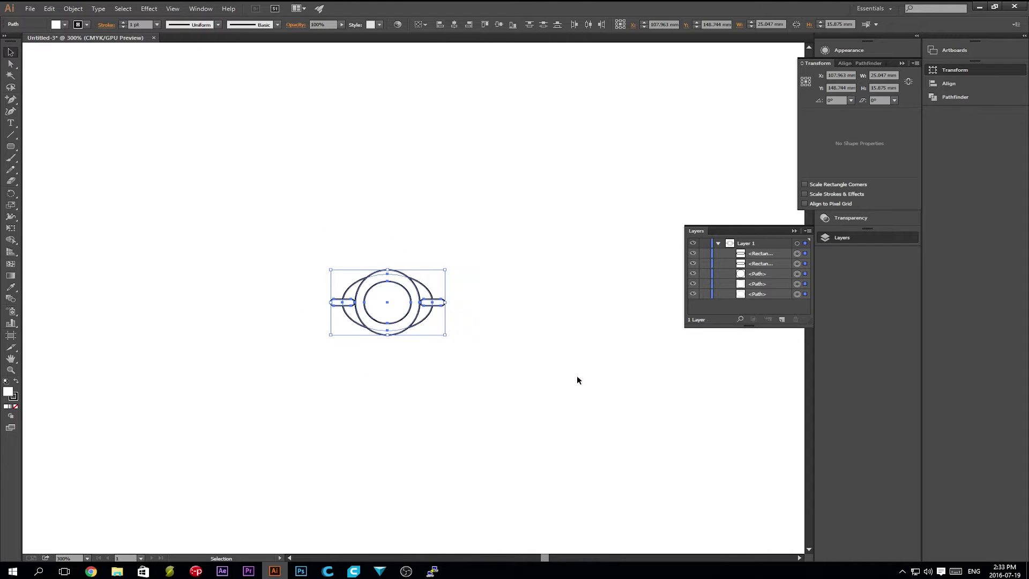
Save the scaled drawing in SVG format as mount_v2.svg in the desk lamp fix folder, keeping the default SVG options.
{"action": "left_click", "coordinate": [30, 8]}
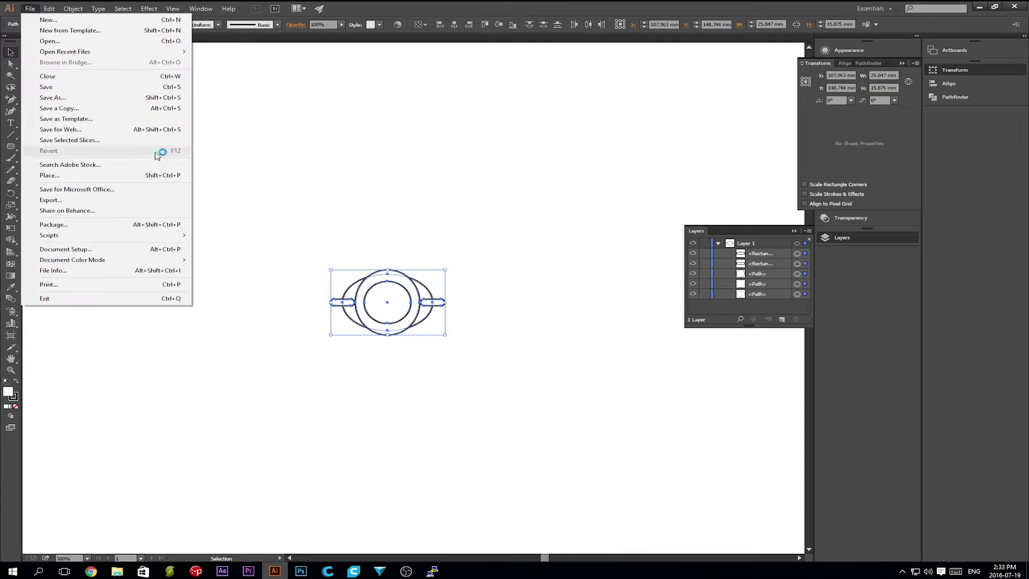
{"action": "left_click", "coordinate": [77, 99]}
{"action": "left_click", "coordinate": [364, 356]}
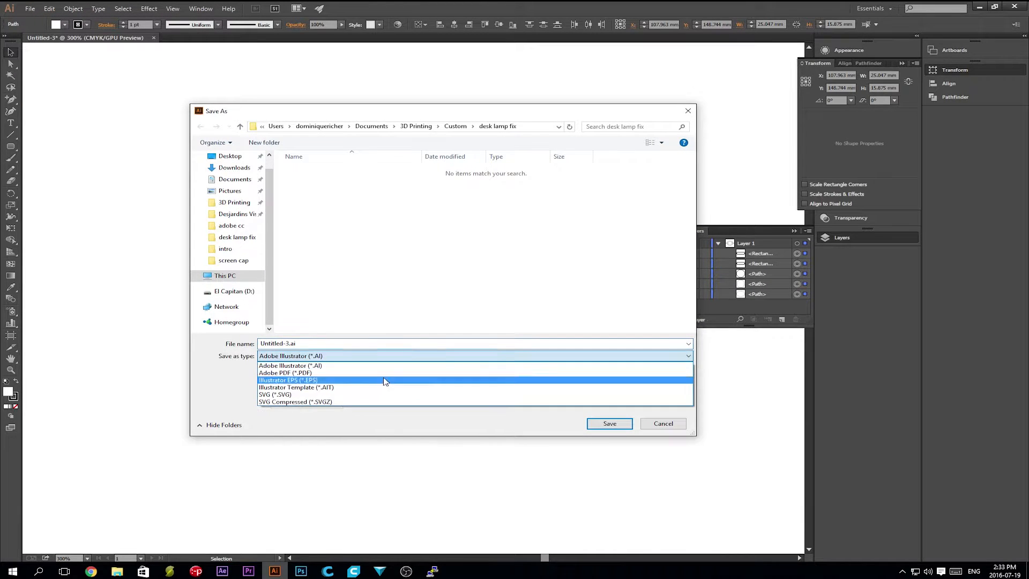
{"action": "left_click", "coordinate": [323, 396]}
{"action": "left_click", "coordinate": [312, 171]}
{"action": "double_click", "coordinate": [267, 344]}
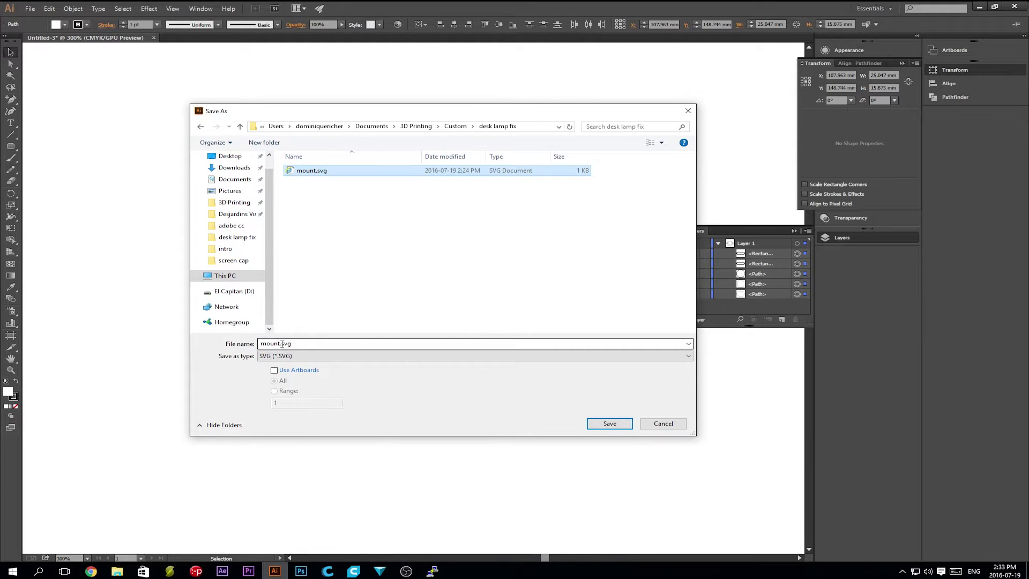
{"action": "key", "text": "Right"}
{"action": "key", "text": "Left"}
{"action": "key", "text": "Left"}
{"action": "key", "text": "Left"}
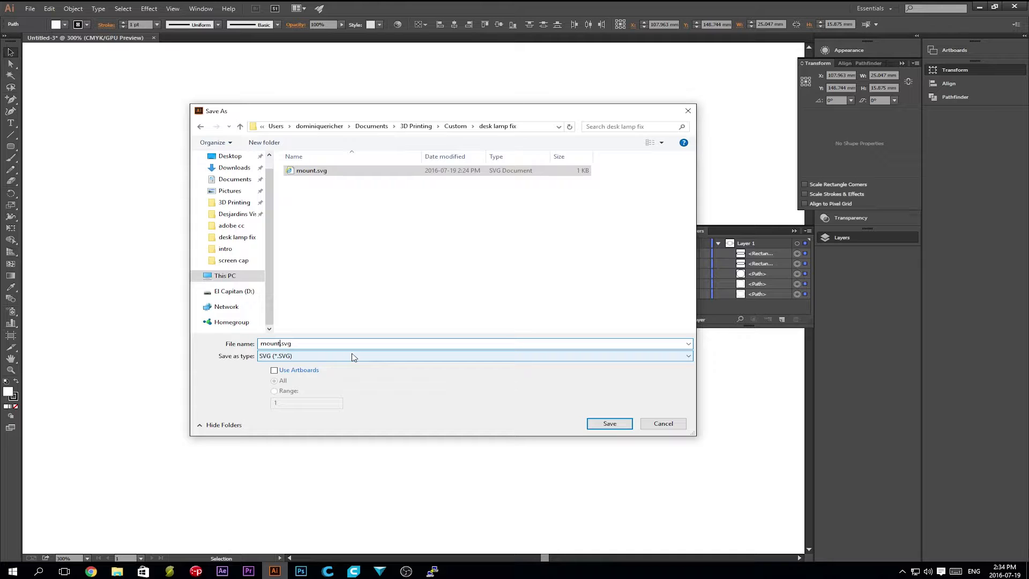
{"action": "key", "text": "Left"}
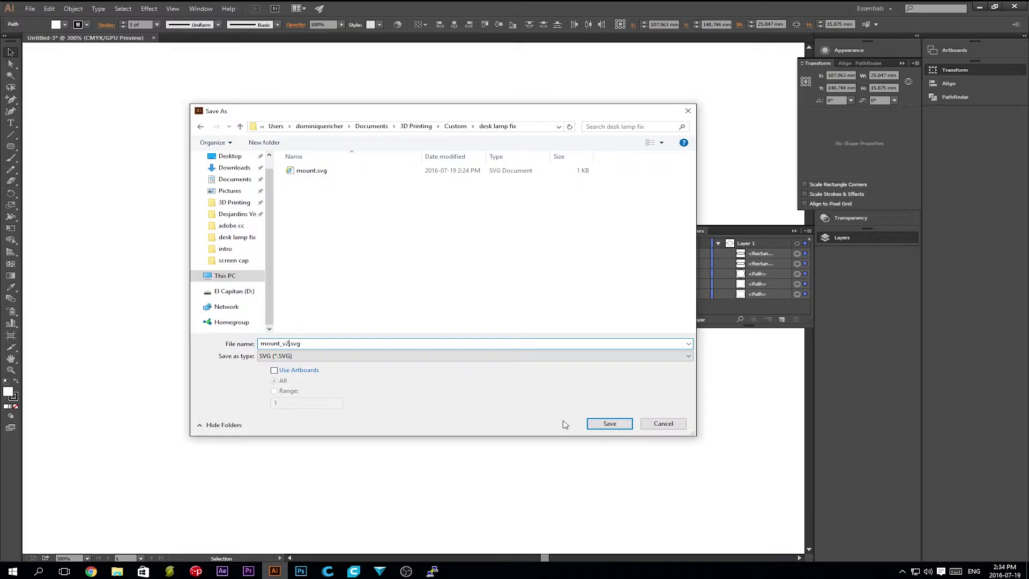
{"action": "left_click", "coordinate": [611, 424]}
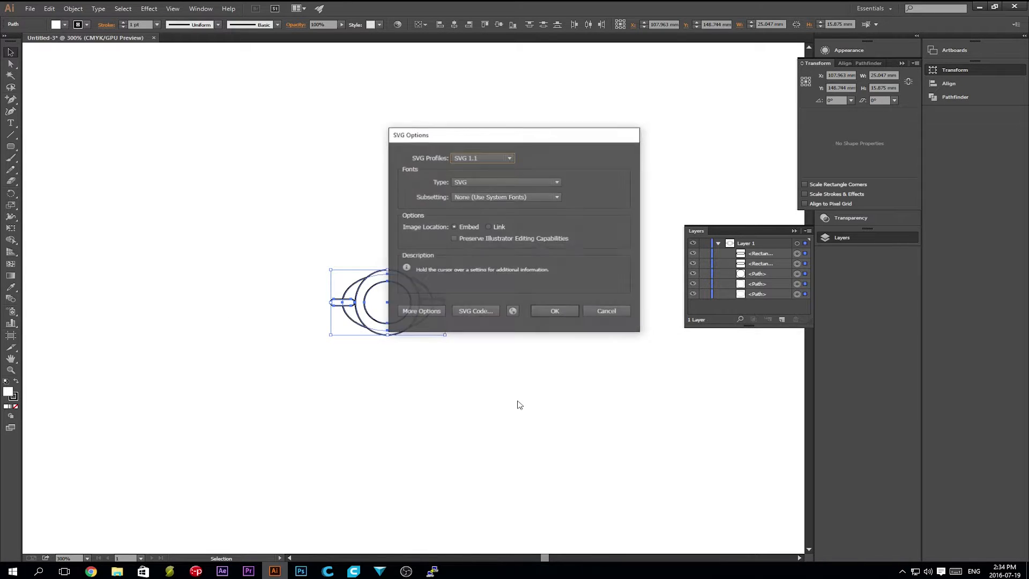
{"action": "left_click", "coordinate": [554, 311]}
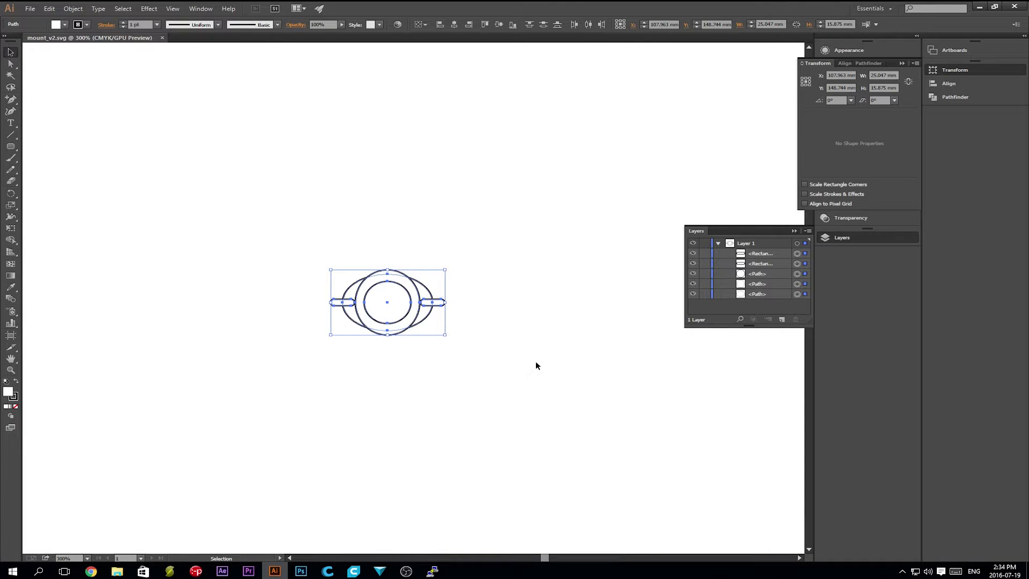
Undo the scaling and save the full-size drawing in Adobe Illustrator format as mount_v2.ai.
{"action": "left_click", "coordinate": [30, 8]}
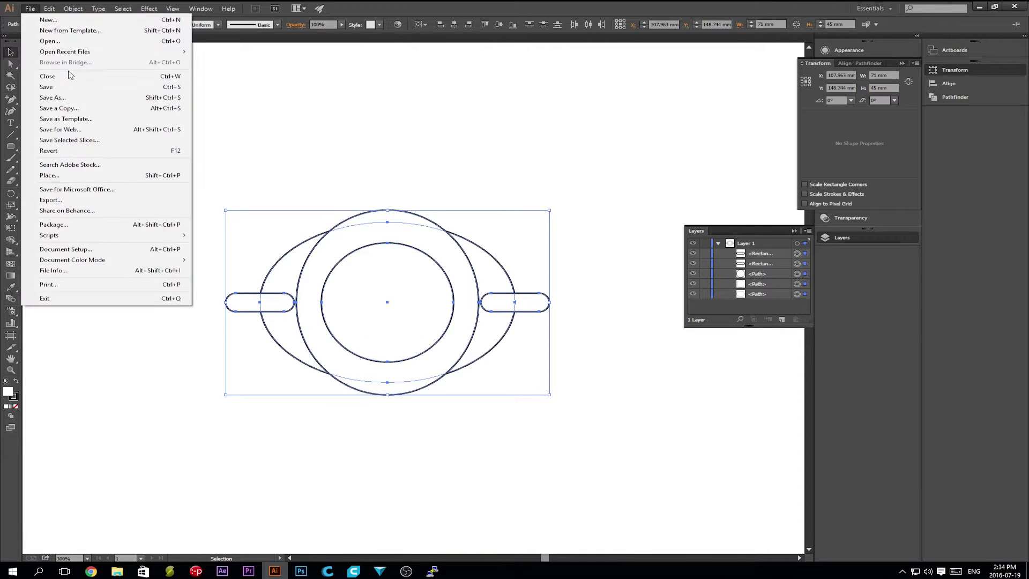
{"action": "left_click", "coordinate": [63, 97]}
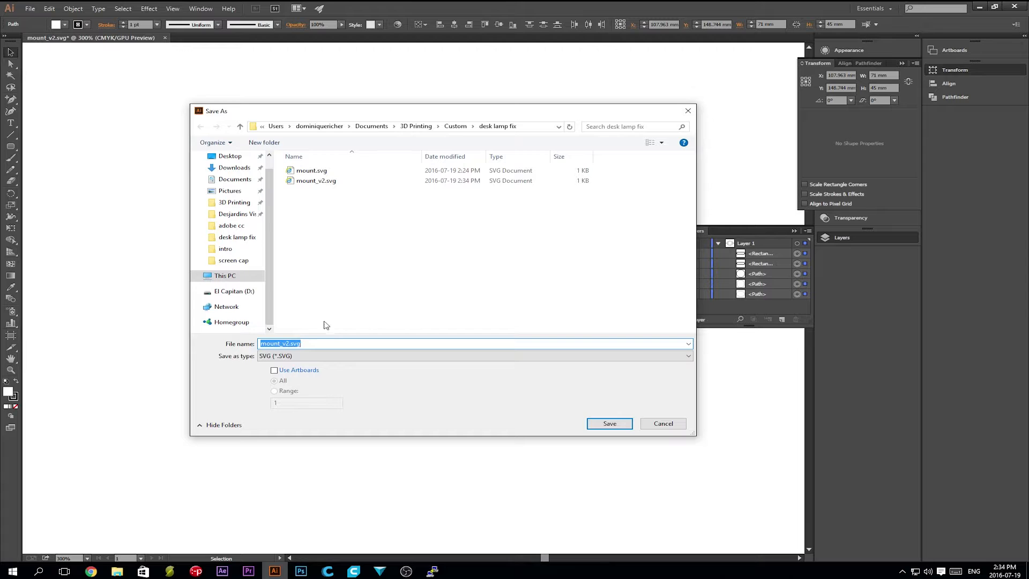
{"action": "left_click", "coordinate": [335, 357]}
{"action": "left_click", "coordinate": [308, 362]}
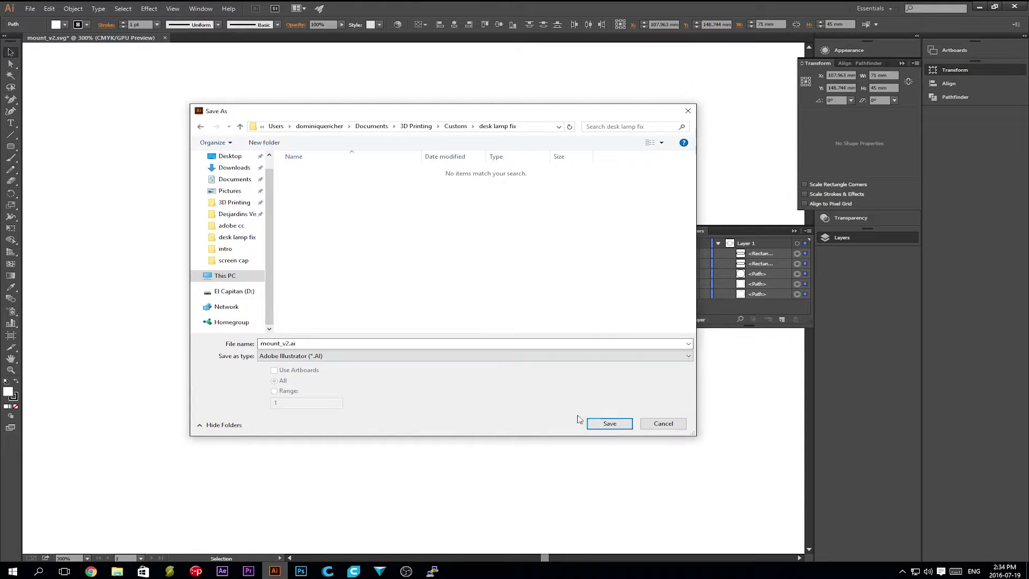
{"action": "left_click", "coordinate": [592, 421]}
{"action": "left_click", "coordinate": [560, 418]}
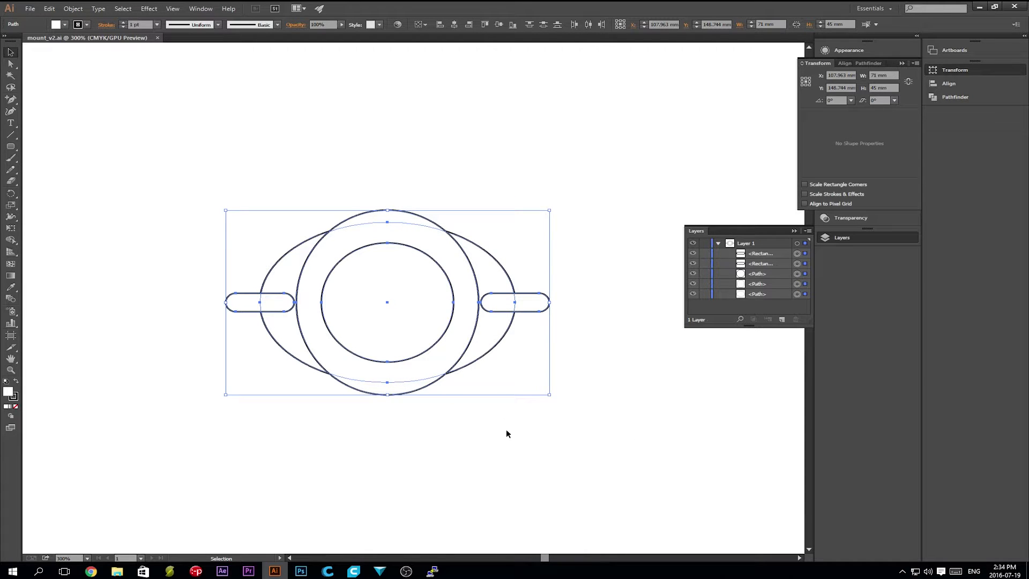
Switch to Autodesk 123D Design and import mount_v2.svg as a sketch.
{"action": "left_click", "coordinate": [380, 569]}
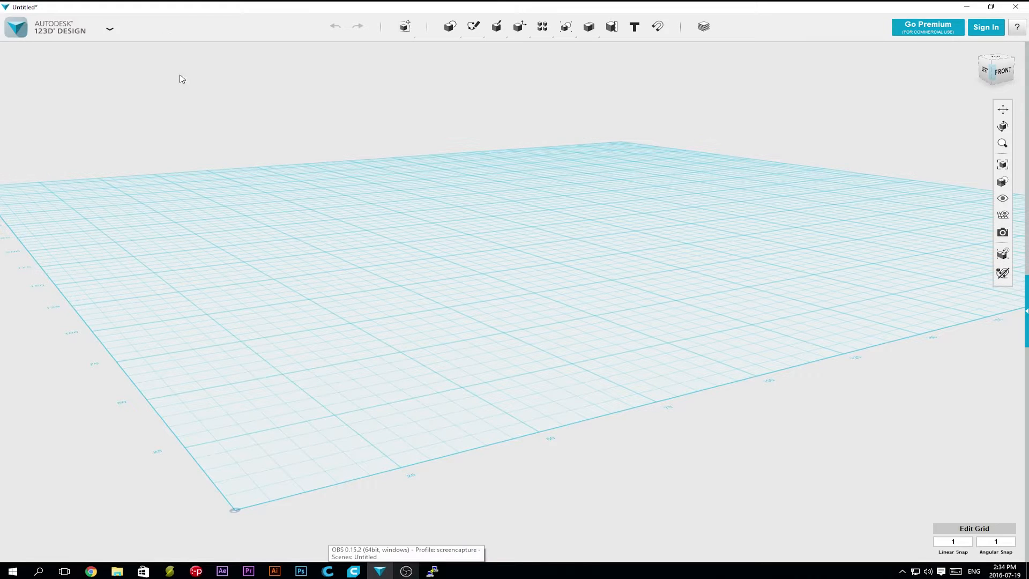
{"action": "left_click", "coordinate": [43, 27]}
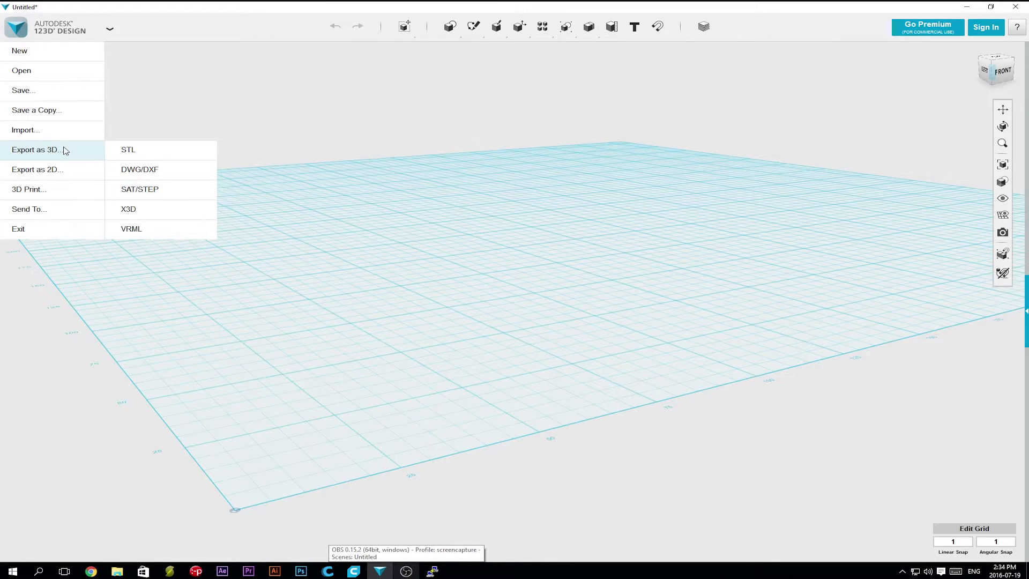
{"action": "mouse_move", "coordinate": [60, 135]}
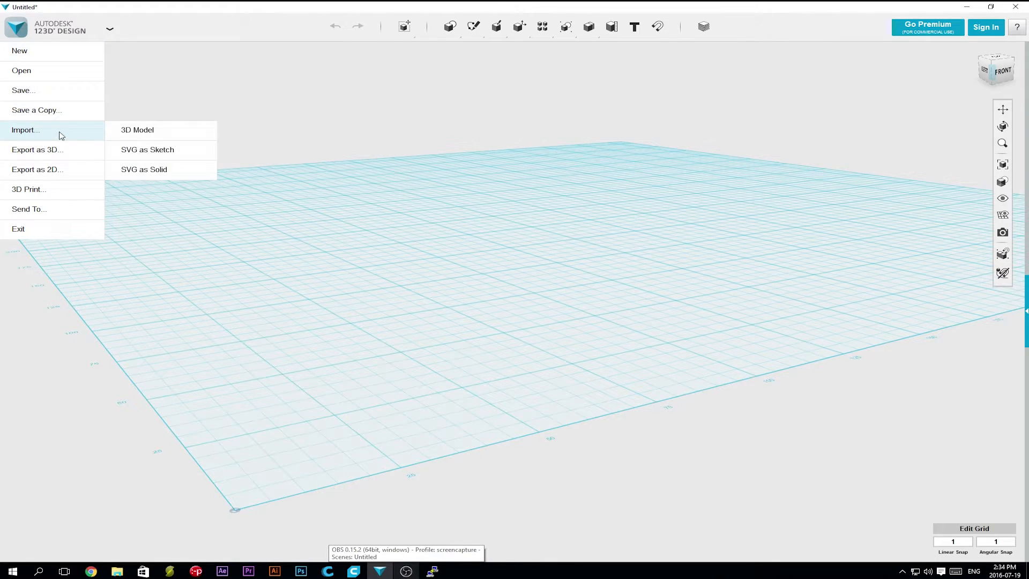
{"action": "left_click", "coordinate": [181, 152]}
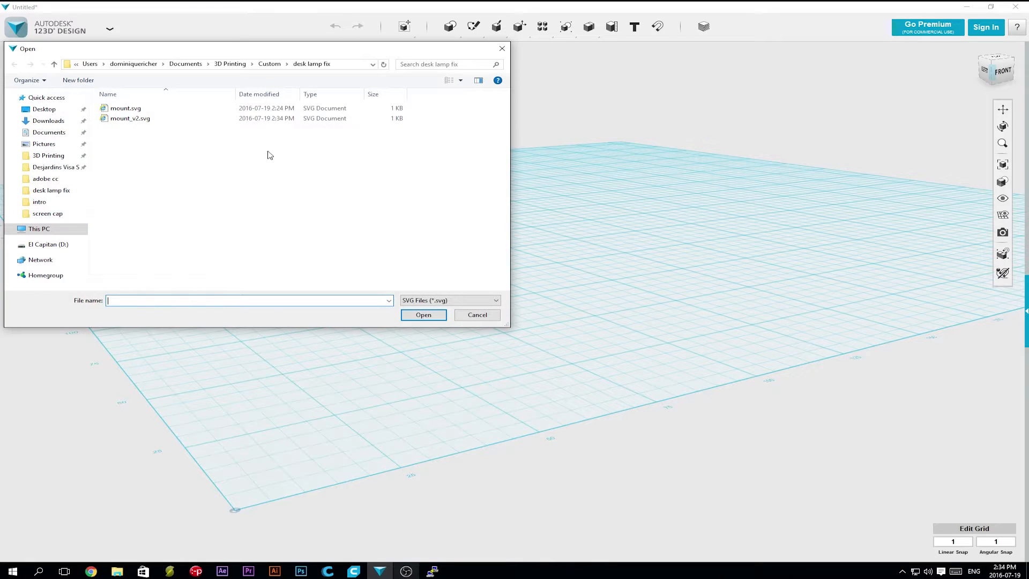
{"action": "double_click", "coordinate": [130, 118]}
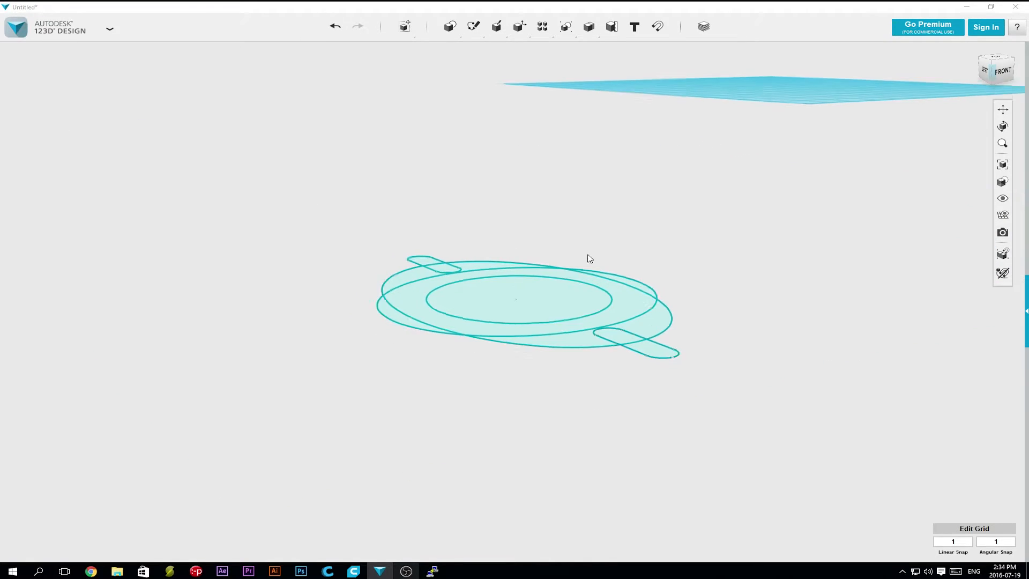
{"action": "right_click_drag", "start_coordinate": [711, 256], "coordinate": [739, 225]}
{"action": "right_click_drag", "start_coordinate": [390, 347], "coordinate": [393, 375]}
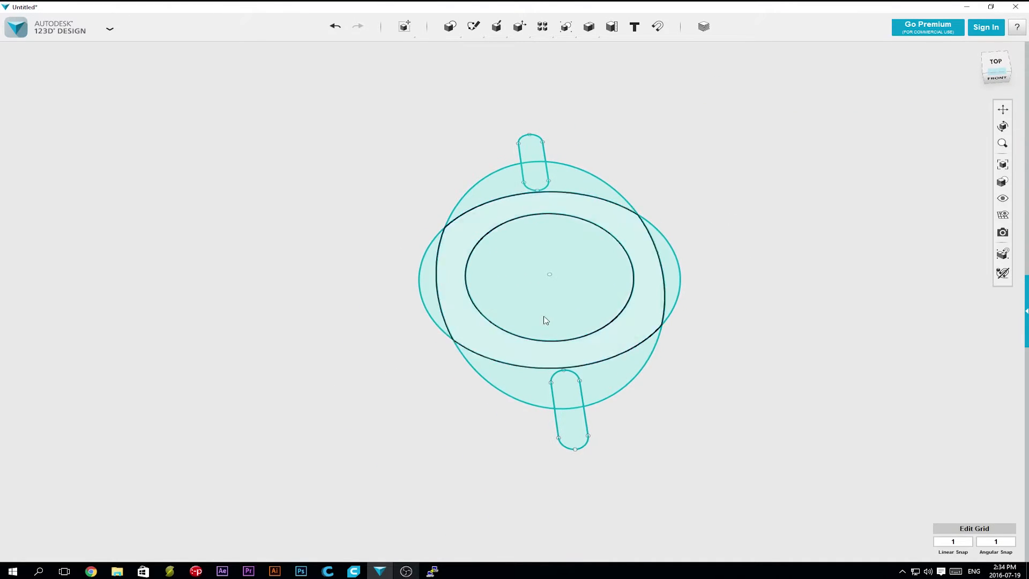
{"action": "right_click_drag", "start_coordinate": [484, 379], "coordinate": [507, 365]}
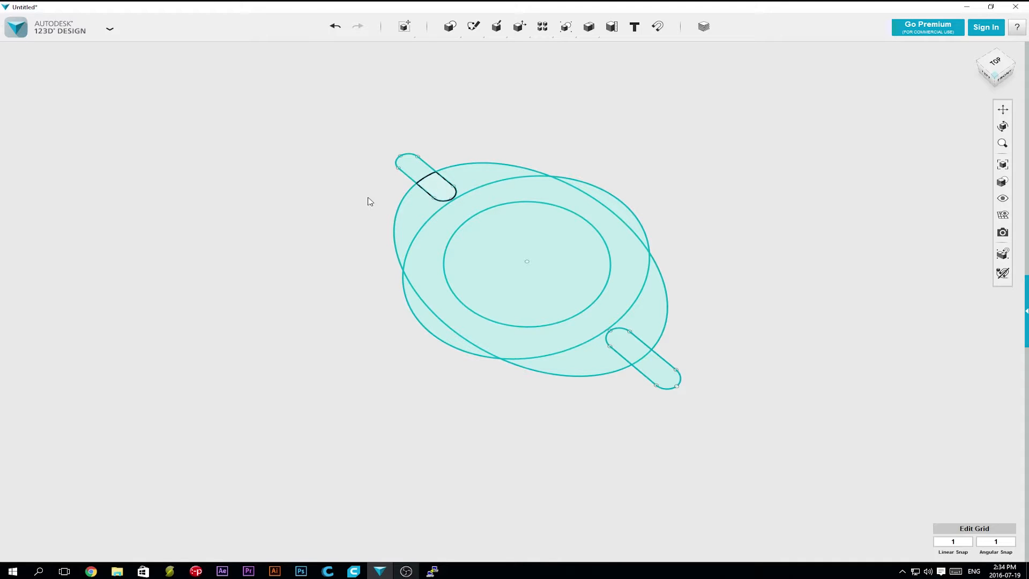
{"action": "left_click", "coordinate": [412, 216]}
{"action": "left_click", "coordinate": [448, 232]}
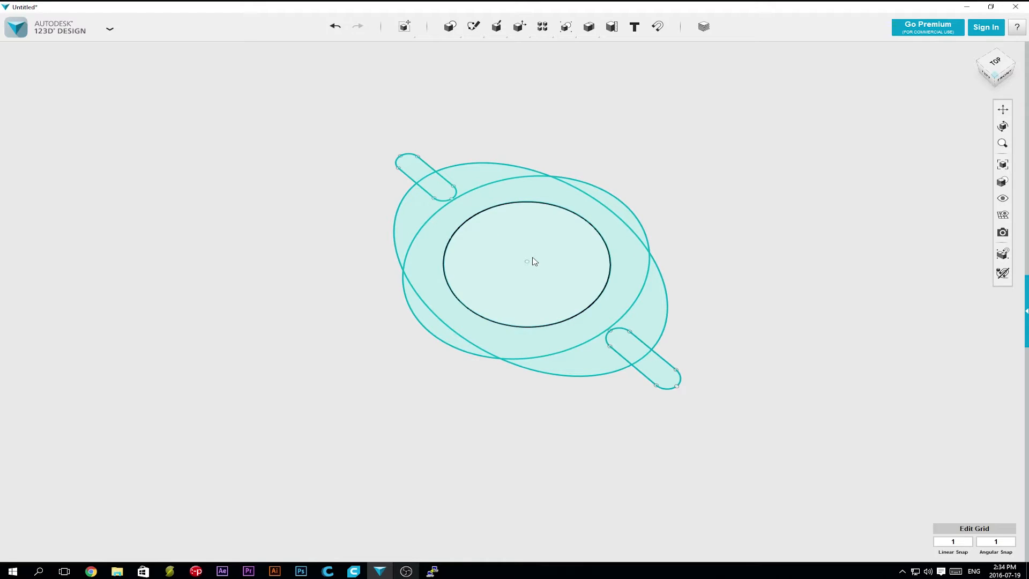
{"action": "left_click", "coordinate": [464, 235]}
{"action": "left_click", "coordinate": [336, 166]}
Extrude all sketch regions inside the wide oval, including the slot overlaps, by 3 mm to form the base plate.
{"action": "left_click", "coordinate": [415, 214]}
{"action": "left_click", "coordinate": [448, 241], "text": "ctrl"}
{"action": "left_click", "coordinate": [508, 263], "text": "ctrl"}
{"action": "left_click", "coordinate": [602, 356], "text": "ctrl"}
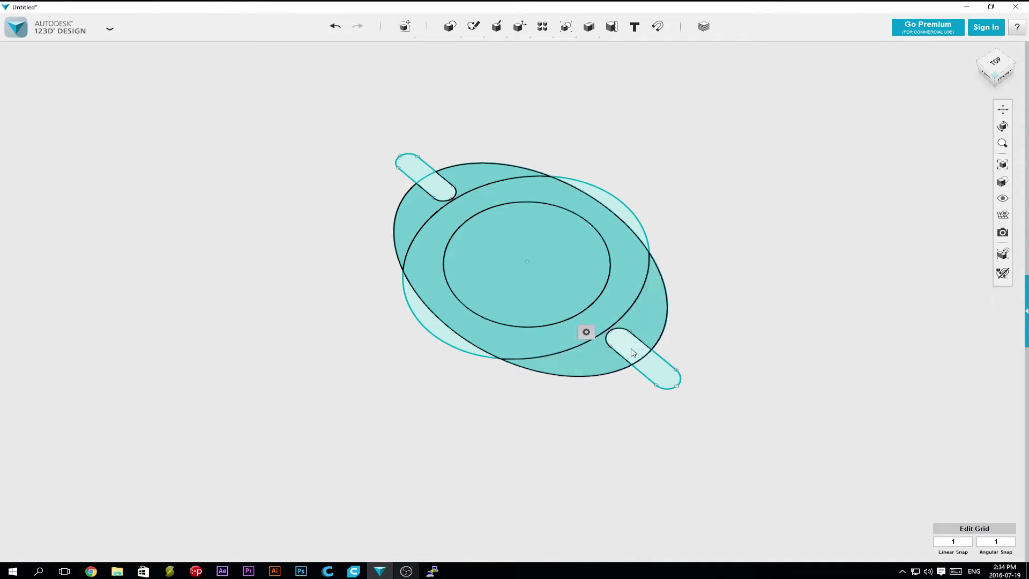
{"action": "left_click", "coordinate": [632, 351], "text": "ctrl"}
{"action": "left_click", "coordinate": [436, 183], "text": "ctrl"}
{"action": "left_click", "coordinate": [457, 226]}
{"action": "left_click", "coordinate": [515, 227]}
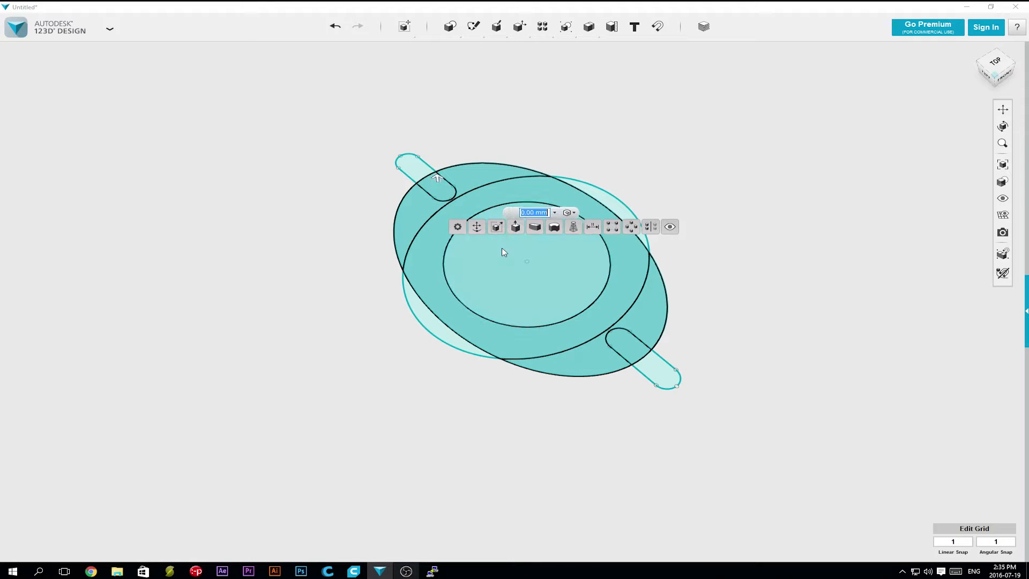
{"action": "type", "text": "3"}
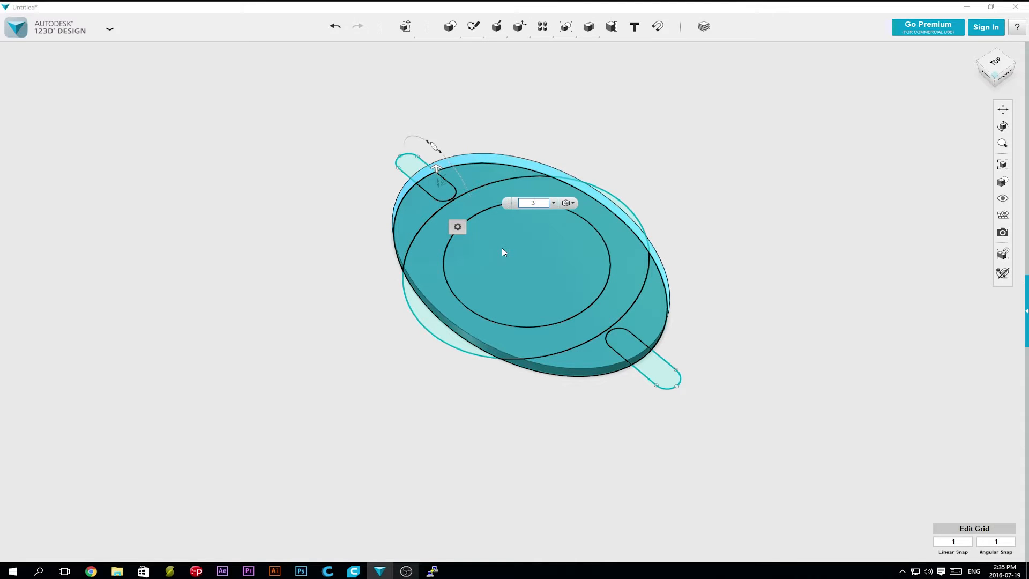
{"action": "key", "text": "Return"}
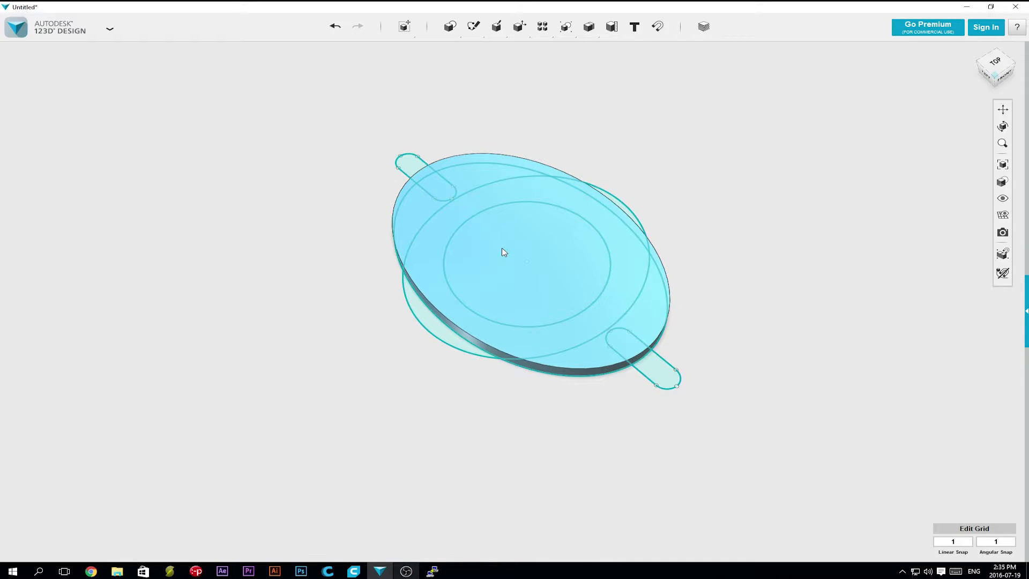
Extrude one crescent region outside the middle circle, excluding its slot, by 25 mm and merge it with the base plate.
{"action": "right_click_drag", "start_coordinate": [605, 438], "coordinate": [634, 351]}
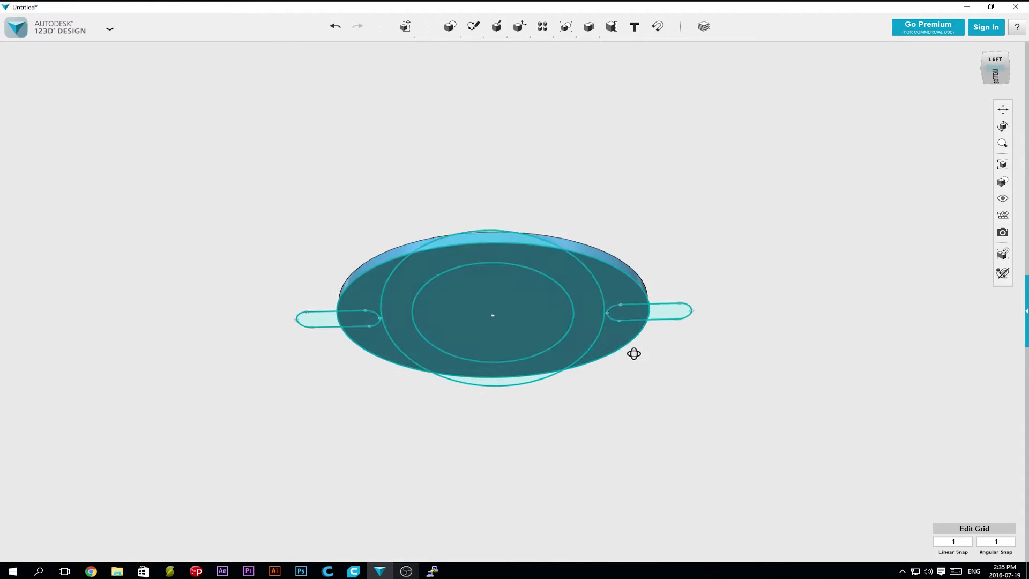
{"action": "left_click", "coordinate": [356, 298]}
{"action": "left_click", "coordinate": [359, 296]}
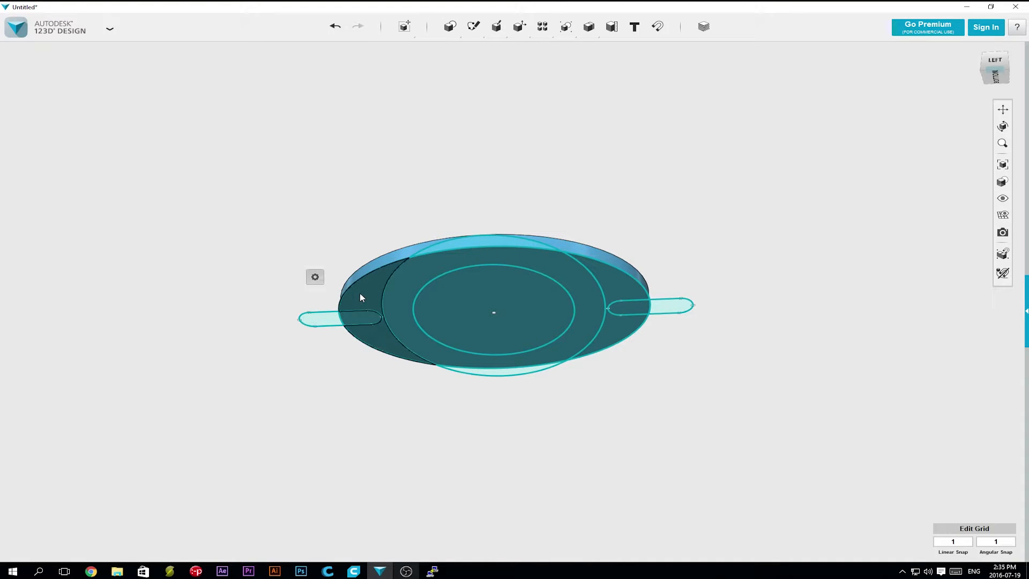
{"action": "left_click", "coordinate": [634, 302]}
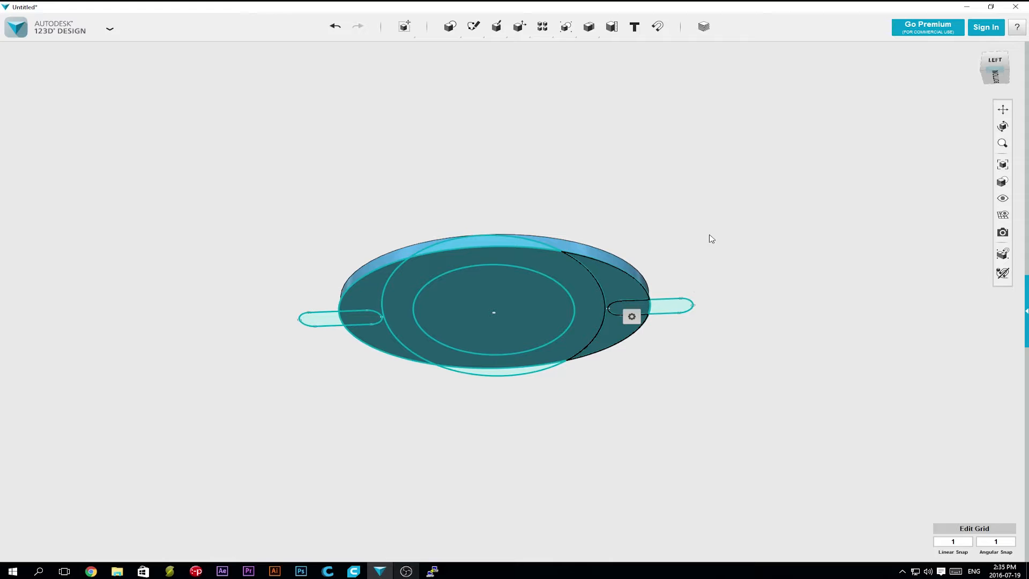
{"action": "mouse_move", "coordinate": [631, 316]}
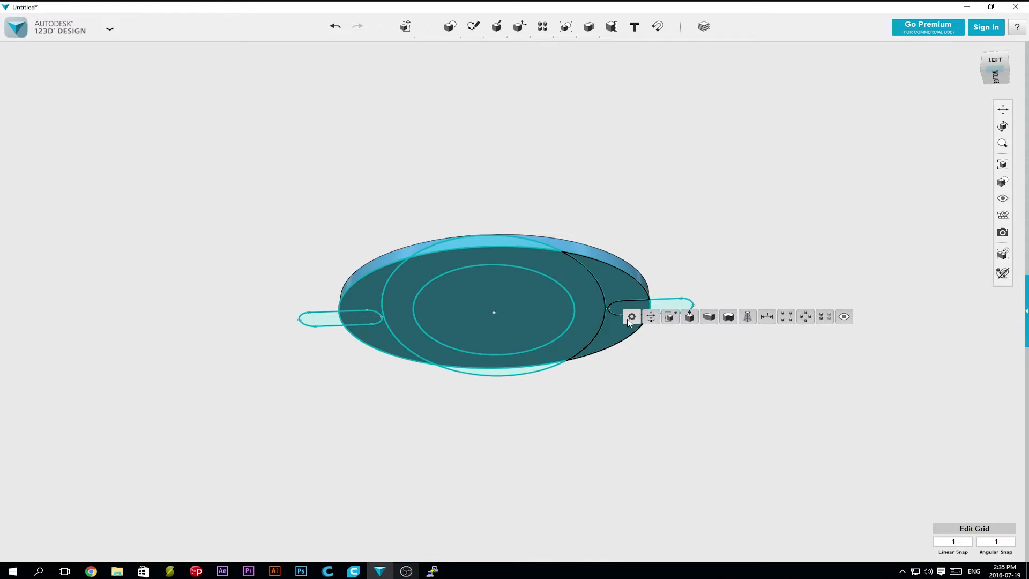
{"action": "left_click", "coordinate": [690, 317]}
{"action": "type", "text": "25"}
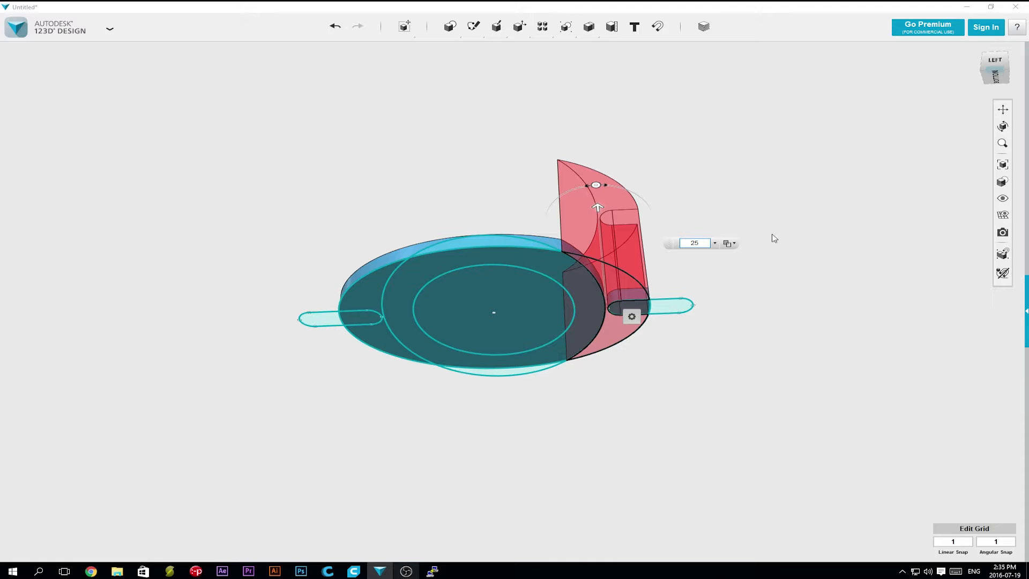
{"action": "left_click", "coordinate": [729, 243]}
{"action": "left_click", "coordinate": [754, 258]}
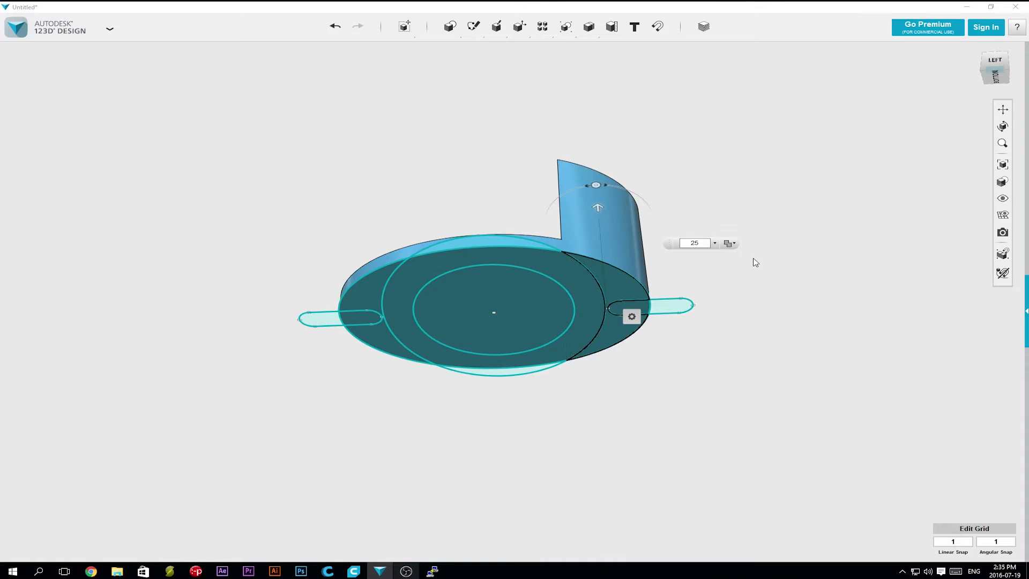
{"action": "right_click_drag", "start_coordinate": [804, 283], "coordinate": [751, 327]}
{"action": "key", "text": "Return"}
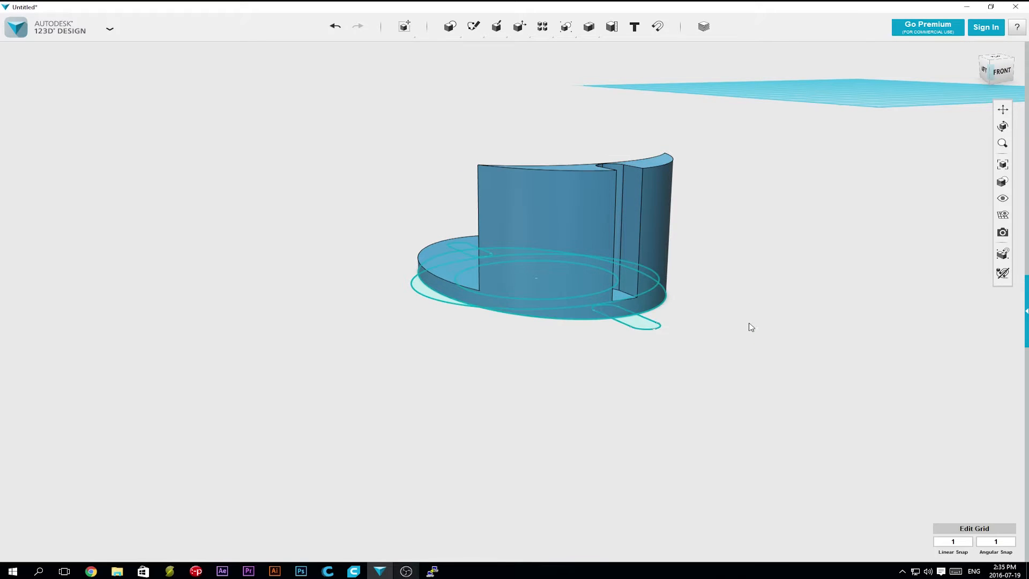
Extrude the opposite crescent region by 25 mm, leaving its slot open, and merge it with the base plate.
{"action": "right_click_drag", "start_coordinate": [575, 385], "coordinate": [410, 232]}
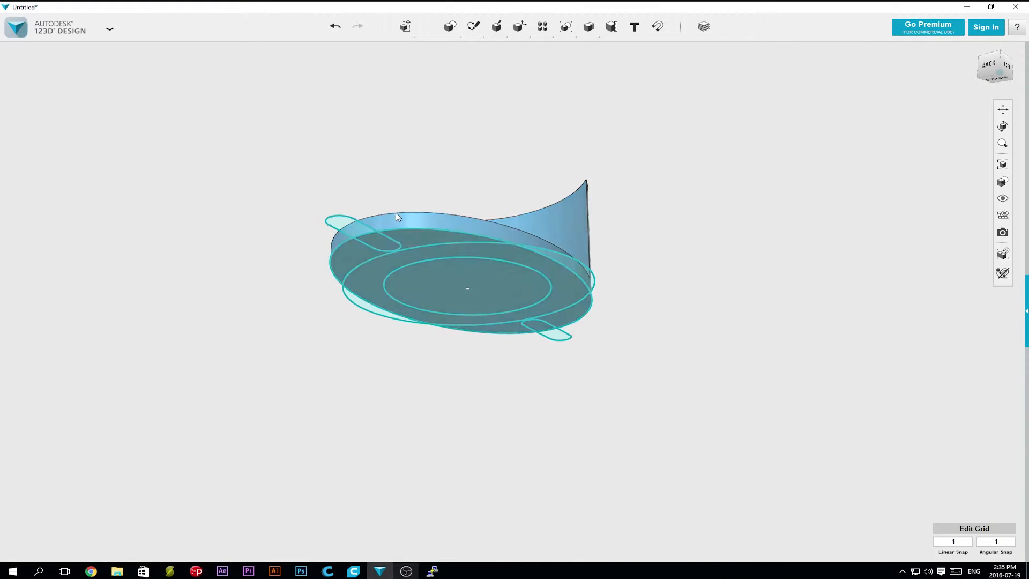
{"action": "left_click", "coordinate": [409, 233]}
{"action": "mouse_move", "coordinate": [428, 275]}
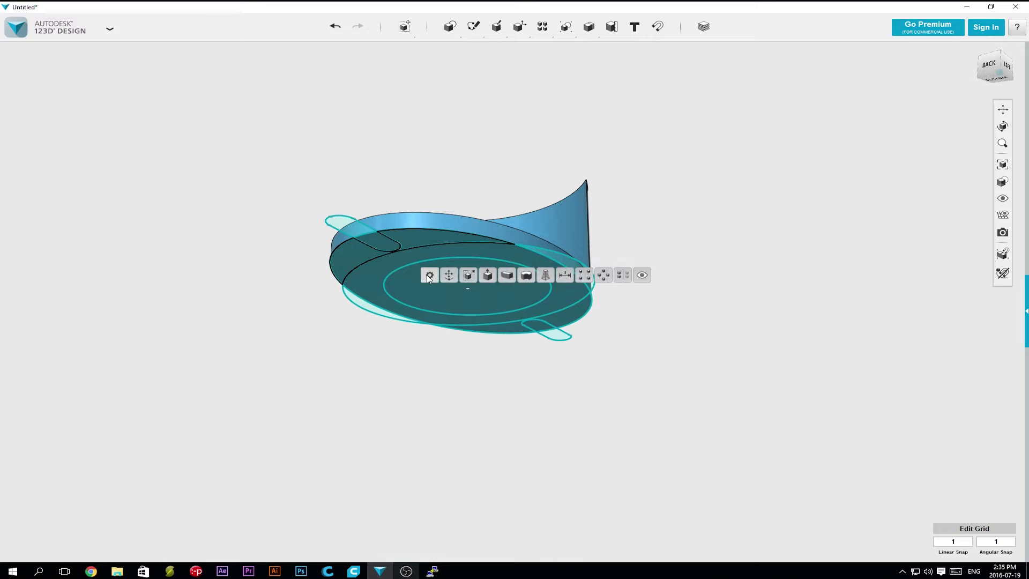
{"action": "left_click", "coordinate": [486, 274]}
{"action": "type", "text": "25"}
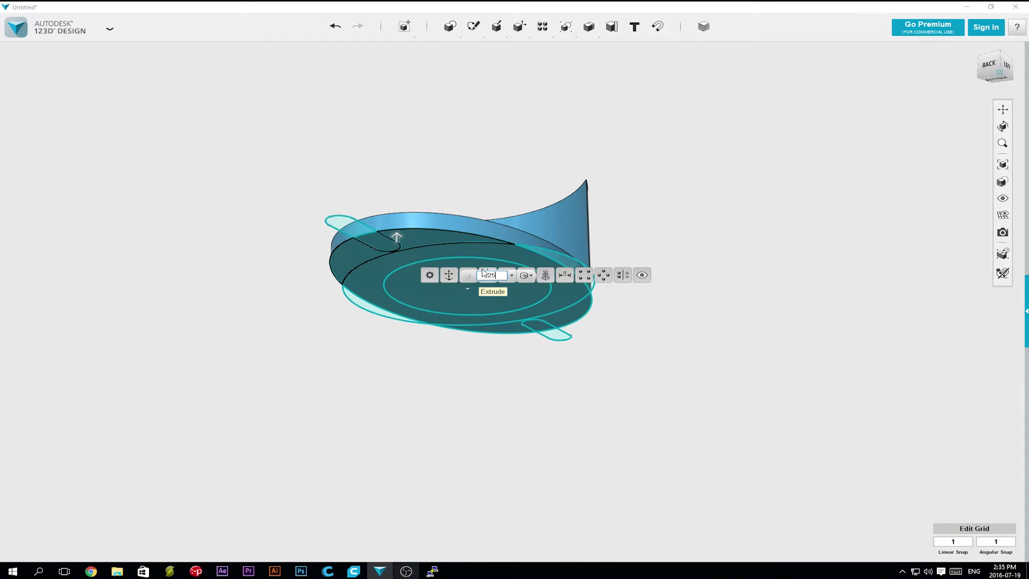
{"action": "left_click", "coordinate": [532, 153]}
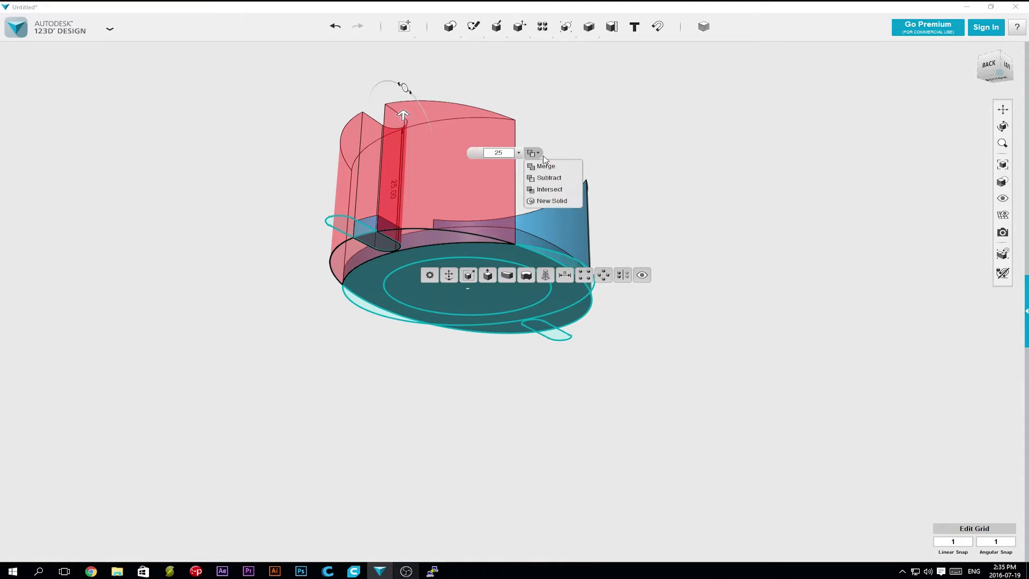
{"action": "left_click", "coordinate": [545, 164]}
{"action": "left_click", "coordinate": [544, 163]}
Extrude the central circle upward through the base plate to cut the round opening.
{"action": "right_click_drag", "start_coordinate": [682, 209], "coordinate": [645, 186]}
{"action": "left_click", "coordinate": [532, 319]}
{"action": "left_click", "coordinate": [591, 319]}
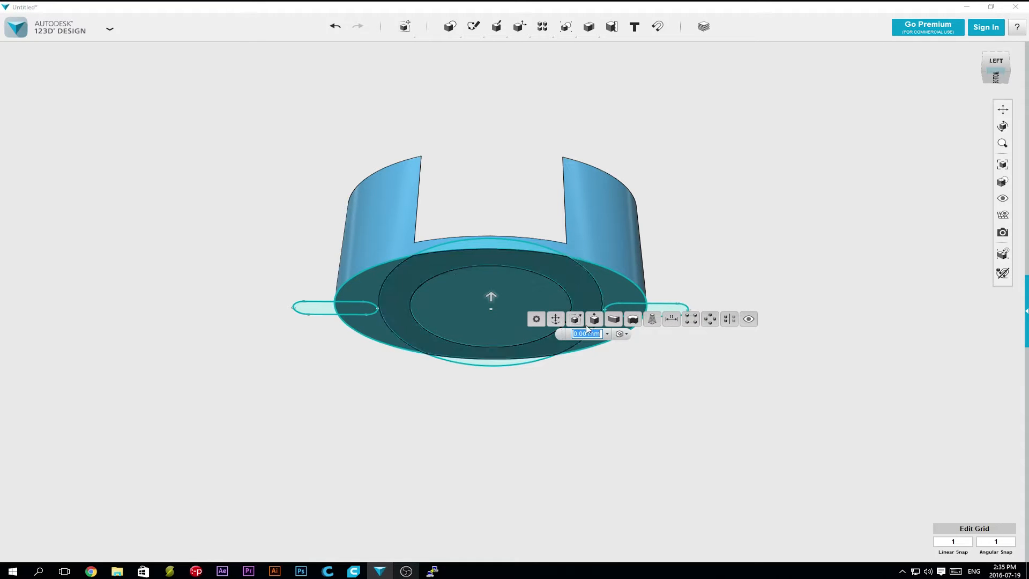
{"action": "left_click_drag", "start_coordinate": [494, 293], "coordinate": [477, 261]}
{"action": "key", "text": "Return"}
Extrude the ring region around the central opening by 7 mm and merge it with the body.
{"action": "right_click_drag", "start_coordinate": [701, 232], "coordinate": [712, 301]}
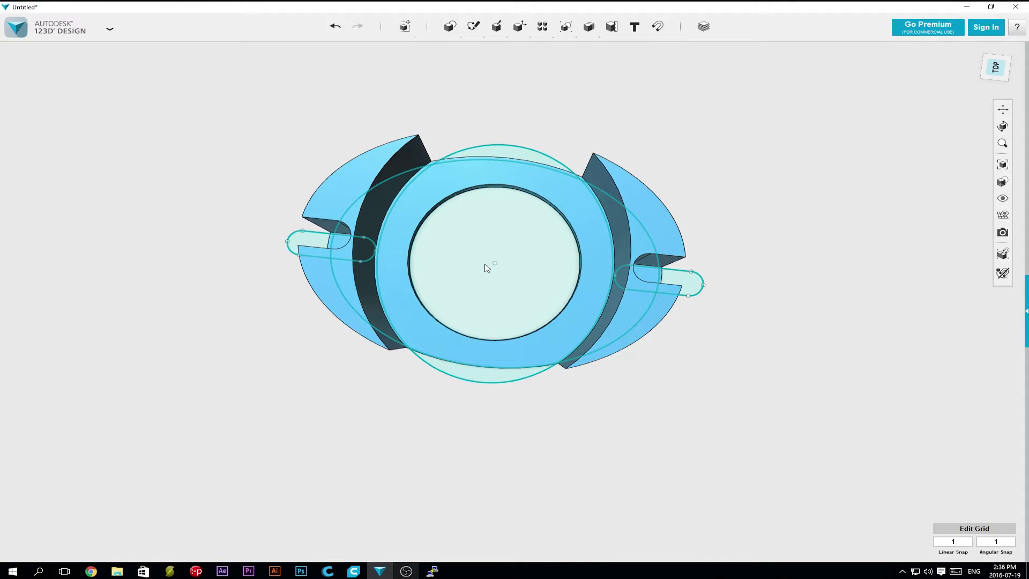
{"action": "right_click_drag", "start_coordinate": [486, 268], "coordinate": [636, 293]}
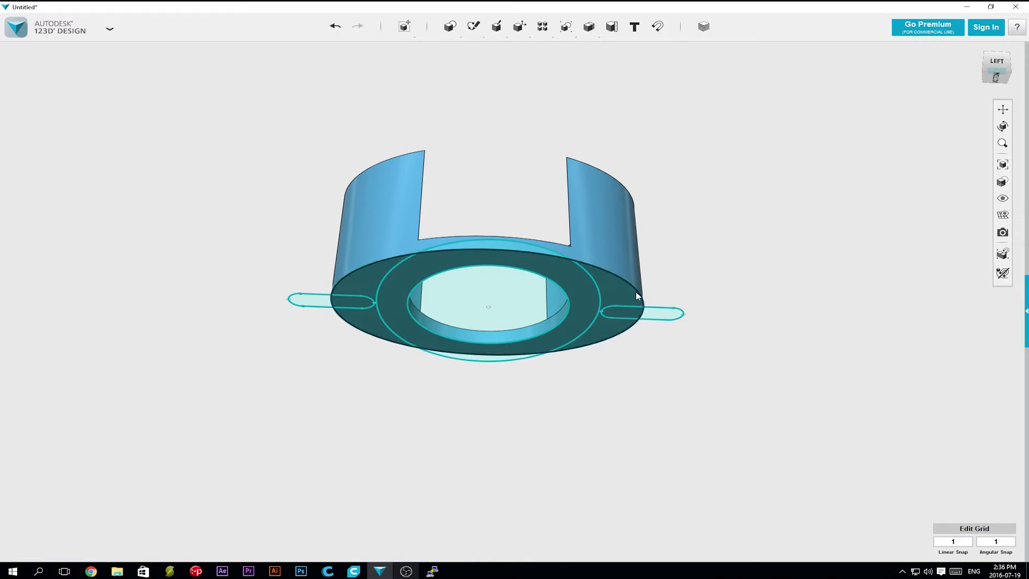
{"action": "left_click", "coordinate": [581, 281]}
{"action": "mouse_move", "coordinate": [600, 322]}
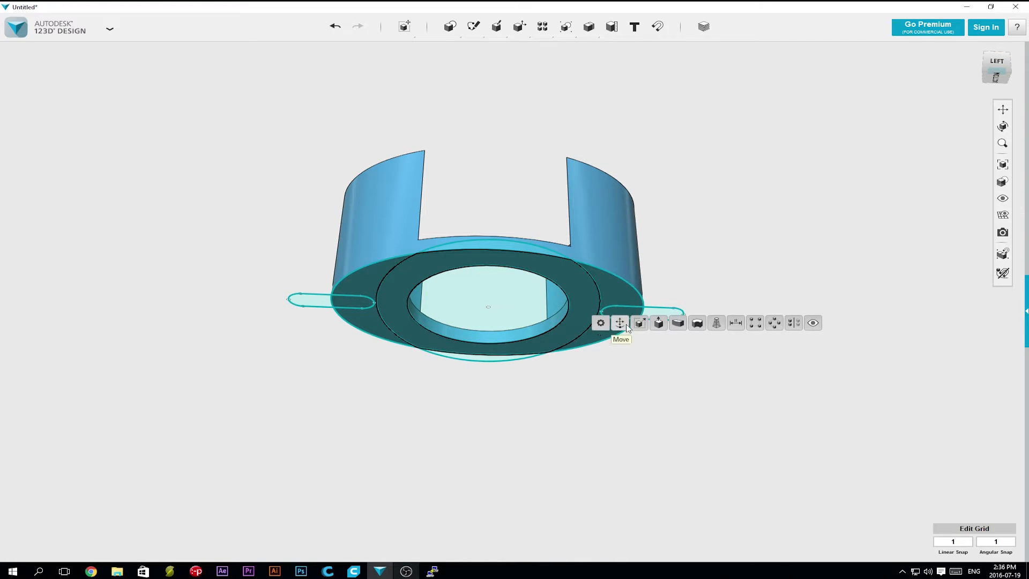
{"action": "left_click", "coordinate": [649, 323]}
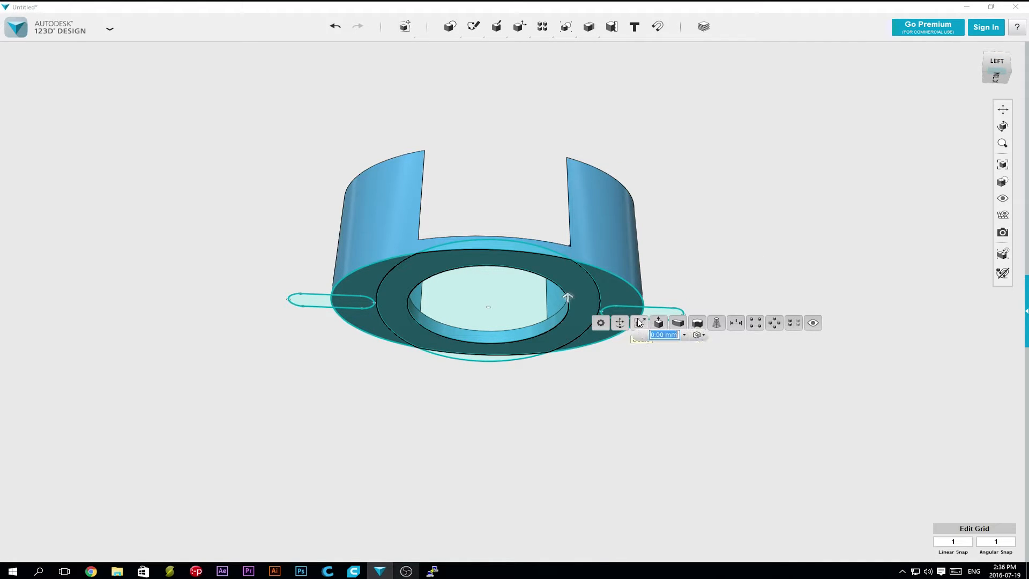
{"action": "left_click_drag", "start_coordinate": [569, 298], "coordinate": [563, 264]}
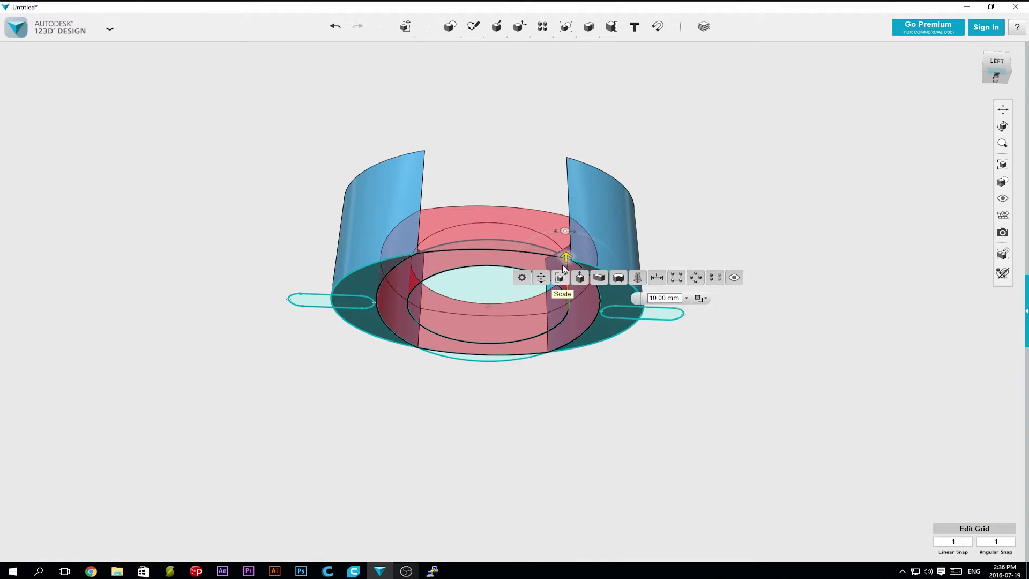
{"action": "double_click", "coordinate": [666, 306]}
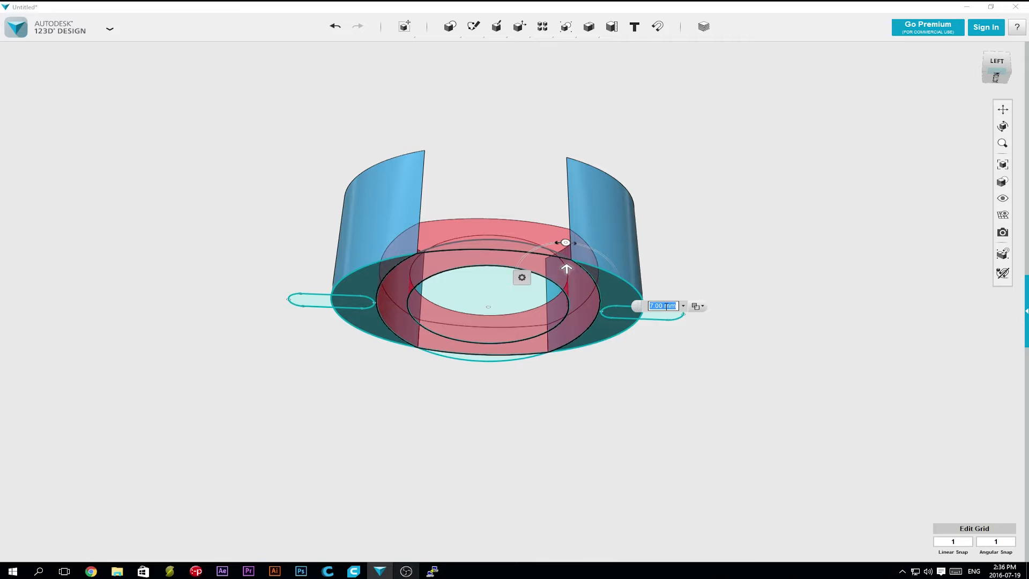
{"action": "left_click", "coordinate": [701, 305]}
{"action": "left_click", "coordinate": [718, 333]}
{"action": "right_click_drag", "start_coordinate": [761, 385], "coordinate": [733, 343]}
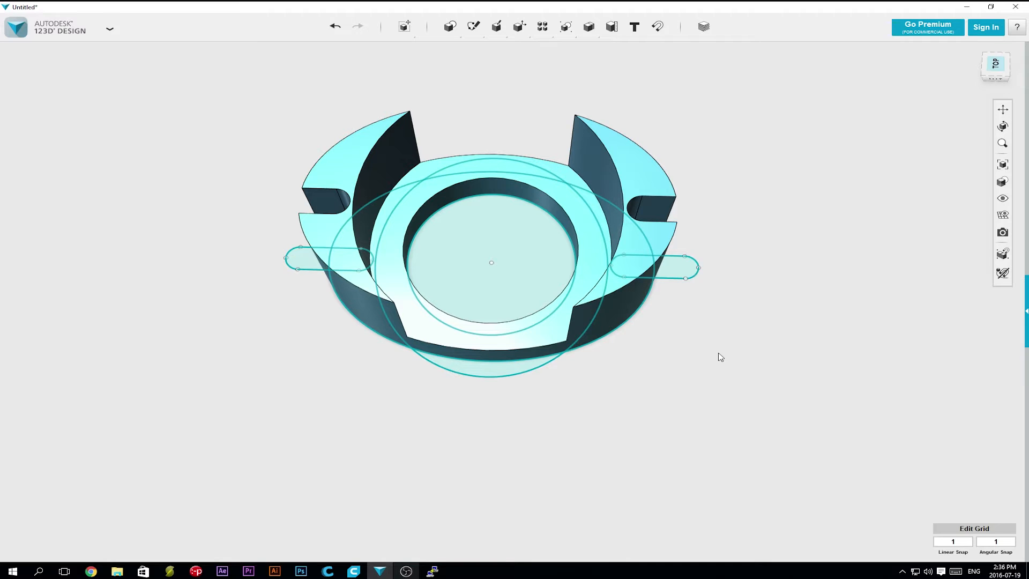
Sketch a circle with a 2.25 mm radius in a side wall's slot and reposition it at the slot's lower end.
{"action": "right_click_drag", "start_coordinate": [706, 407], "coordinate": [480, 323]}
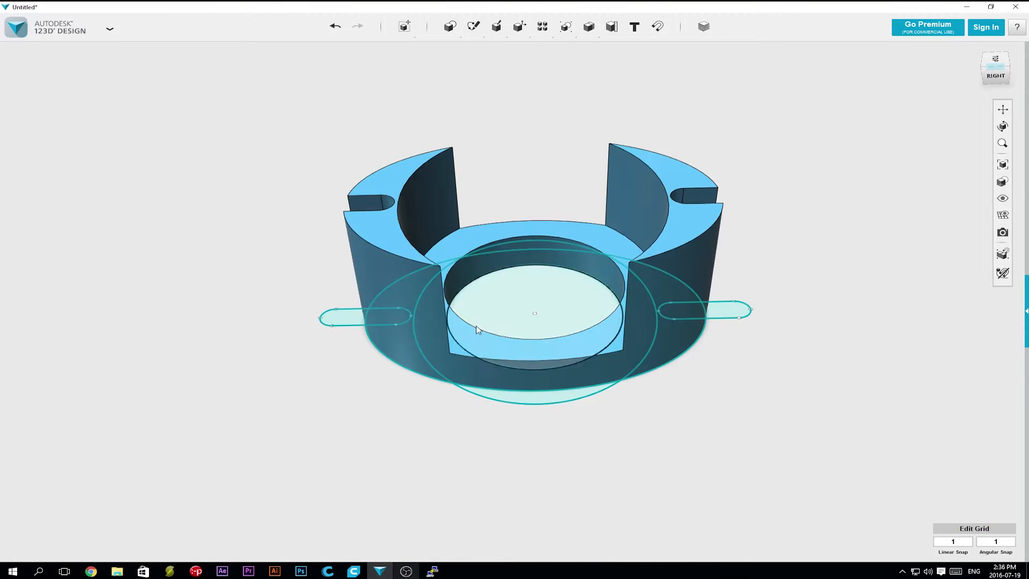
{"action": "right_click_drag", "start_coordinate": [347, 404], "coordinate": [705, 362]}
{"action": "right_click_drag", "start_coordinate": [814, 323], "coordinate": [528, 344]}
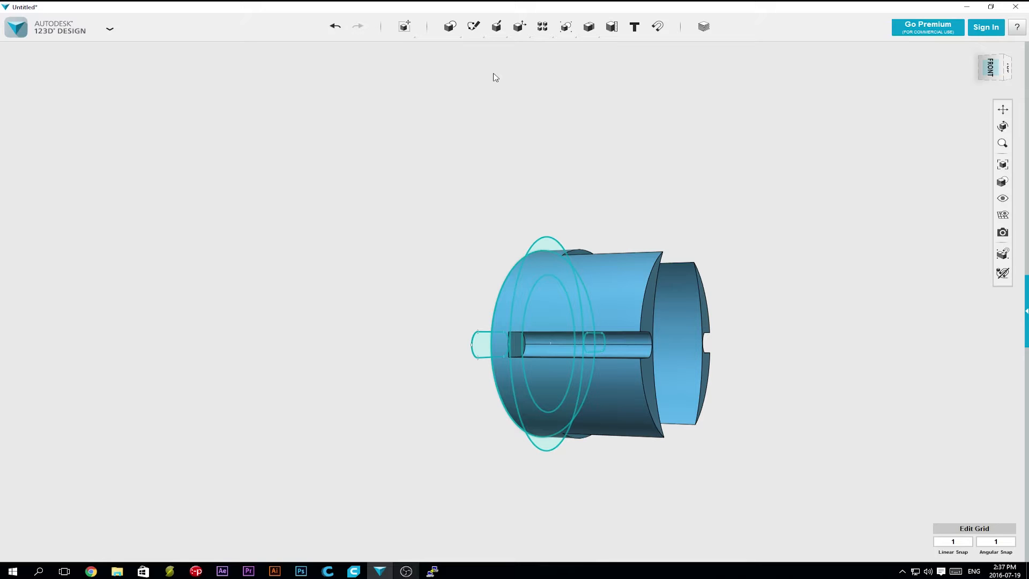
{"action": "mouse_move", "coordinate": [443, 31]}
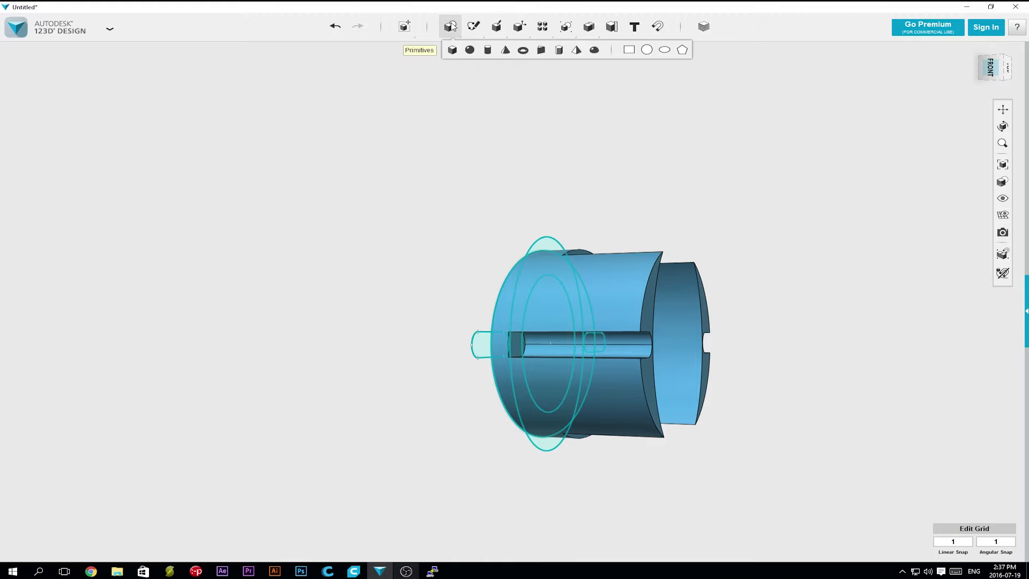
{"action": "mouse_move", "coordinate": [449, 26]}
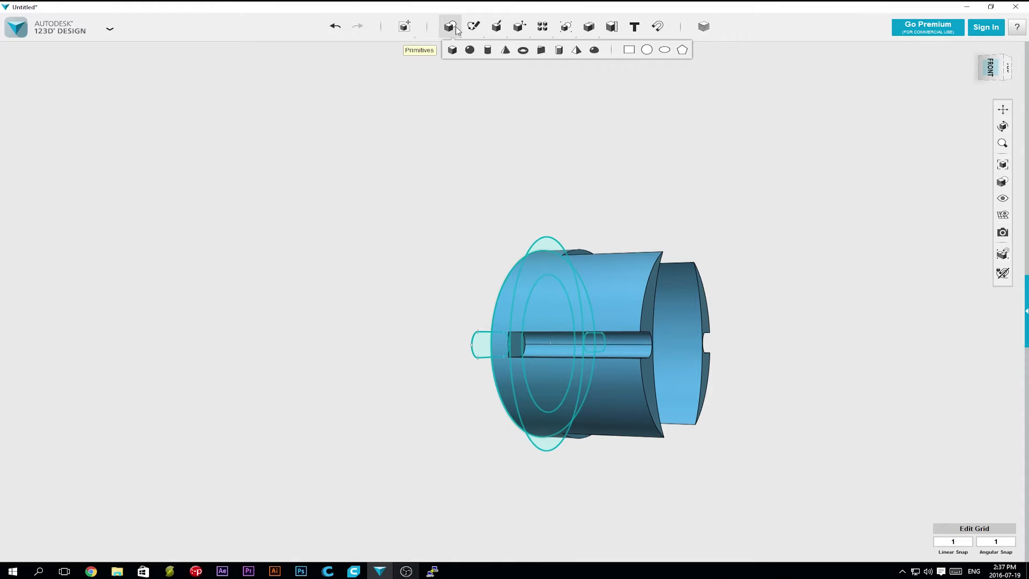
{"action": "left_click", "coordinate": [646, 49]}
{"action": "left_click", "coordinate": [539, 349]}
{"action": "type", "text": "2.25"}
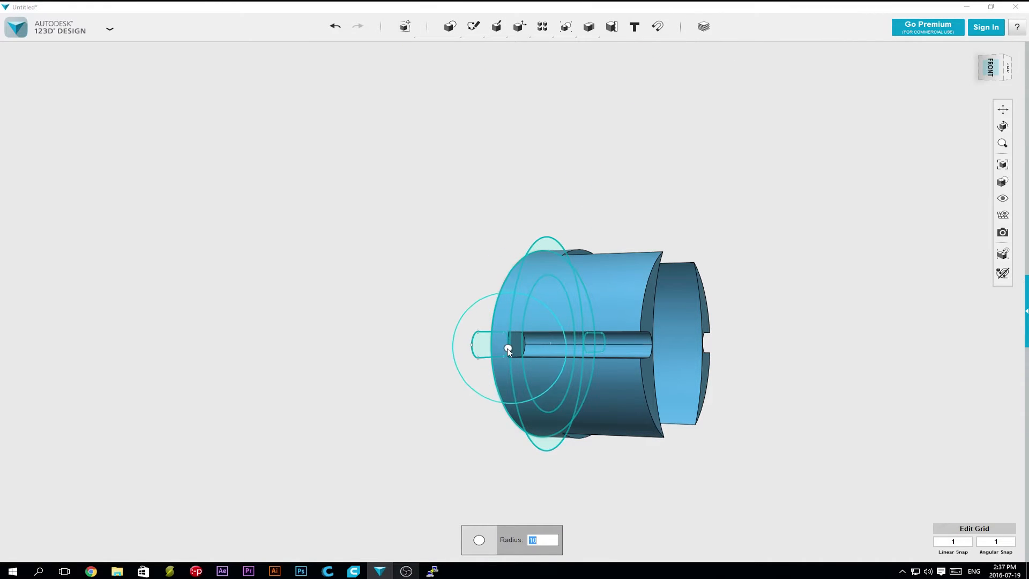
{"action": "key", "text": "Return"}
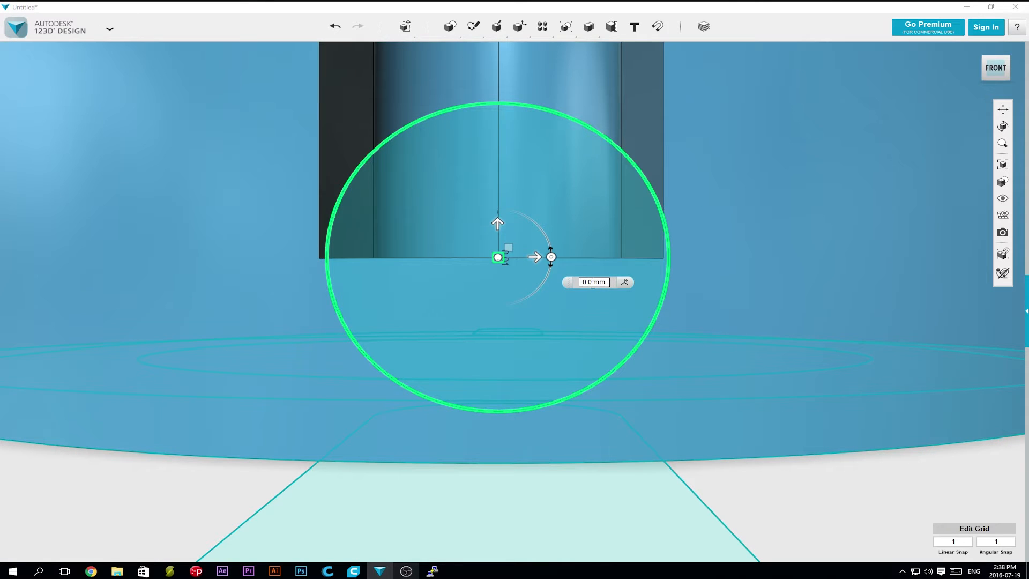
{"action": "left_click_drag", "start_coordinate": [535, 258], "coordinate": [529, 257]}
Extrude the small slot circle inward as a cut across the whole body, through both side walls and the ring.
{"action": "left_click", "coordinate": [705, 319]}
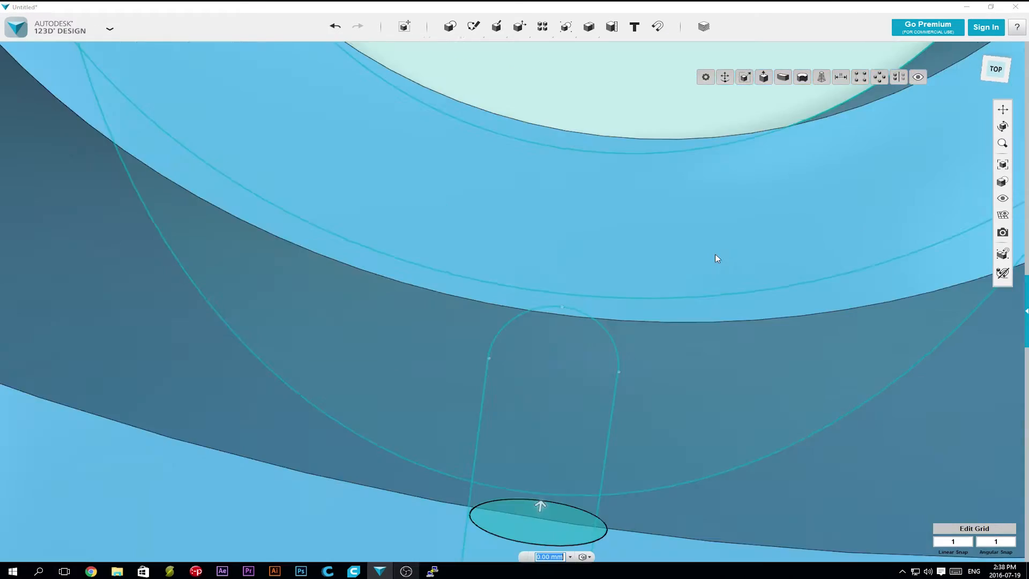
{"action": "right_click_drag", "start_coordinate": [715, 254], "coordinate": [619, 187]}
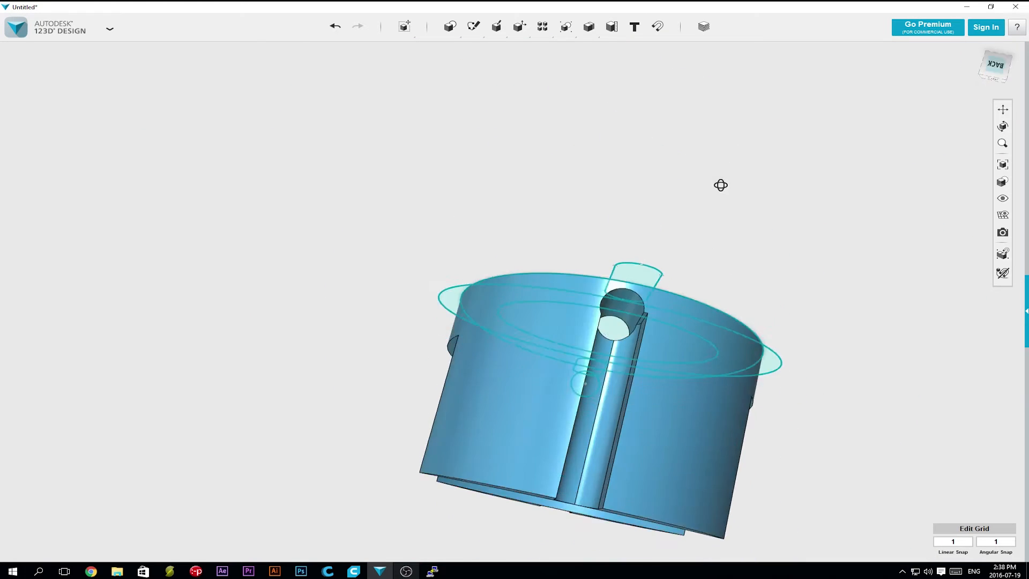
{"action": "left_click", "coordinate": [573, 262]}
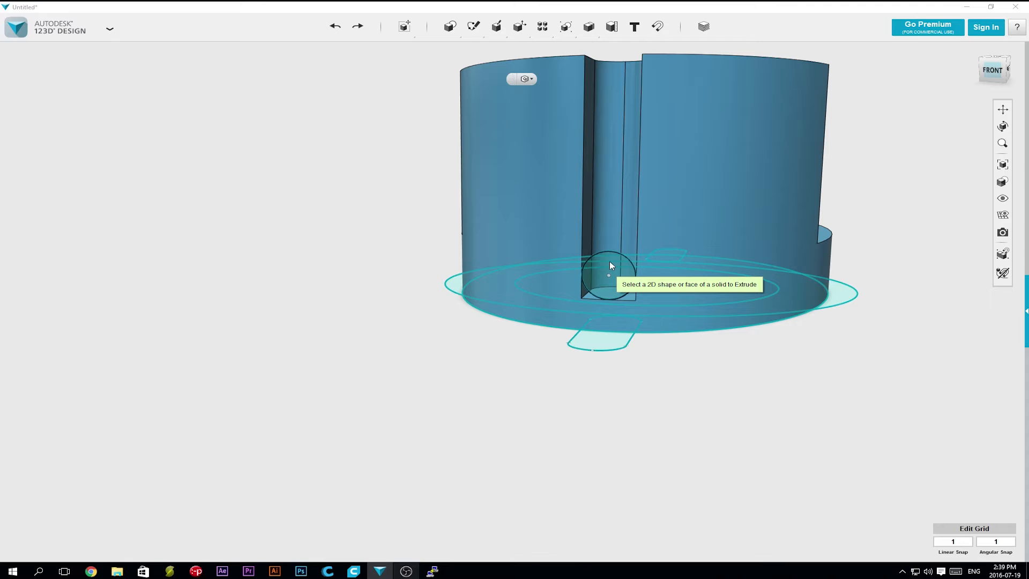
{"action": "left_click", "coordinate": [610, 263]}
{"action": "left_click_drag", "start_coordinate": [610, 270], "coordinate": [706, 199]}
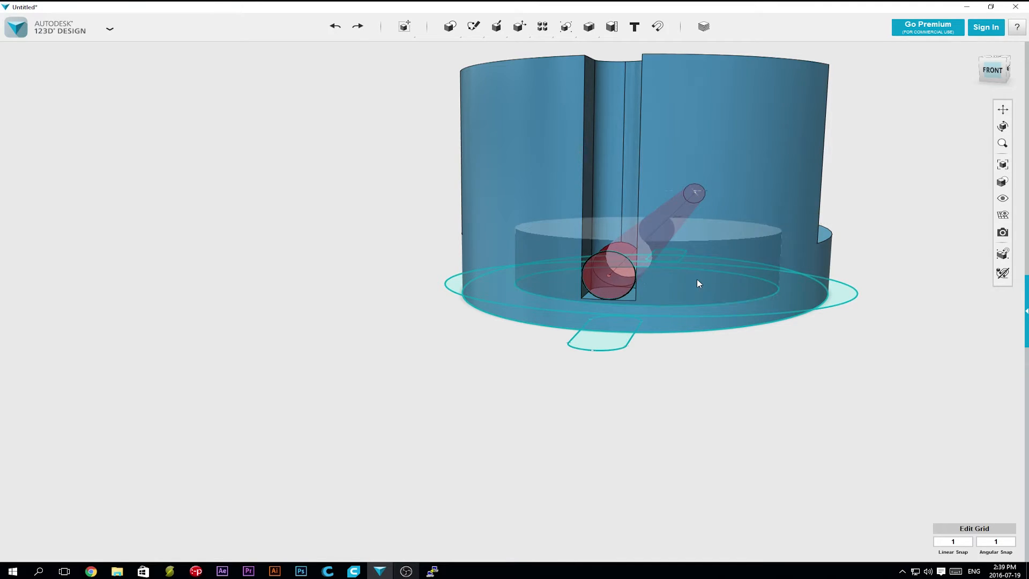
{"action": "left_click", "coordinate": [696, 281]}
{"action": "right_click_drag", "start_coordinate": [693, 385], "coordinate": [767, 336]}
{"action": "right_click_drag", "start_coordinate": [884, 266], "coordinate": [838, 308]}
{"action": "mouse_move", "coordinate": [664, 233]}
{"action": "right_mouse_down"}
{"action": "mouse_move", "coordinate": [616, 220]}
{"action": "mouse_move", "coordinate": [666, 216]}
{"action": "mouse_move", "coordinate": [661, 257]}
{"action": "mouse_move", "coordinate": [659, 248]}
{"action": "right_mouse_up"}
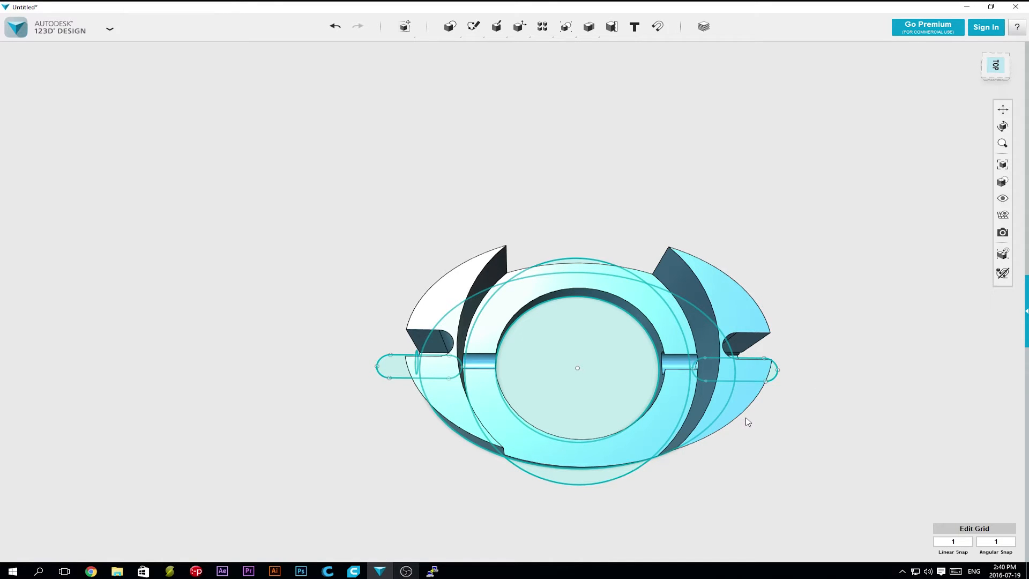
{"action": "mouse_move", "coordinate": [778, 478]}
{"action": "right_mouse_down"}
{"action": "mouse_move", "coordinate": [757, 476]}
{"action": "mouse_move", "coordinate": [776, 467]}
{"action": "mouse_move", "coordinate": [778, 450]}
{"action": "mouse_move", "coordinate": [771, 484]}
{"action": "right_mouse_up"}
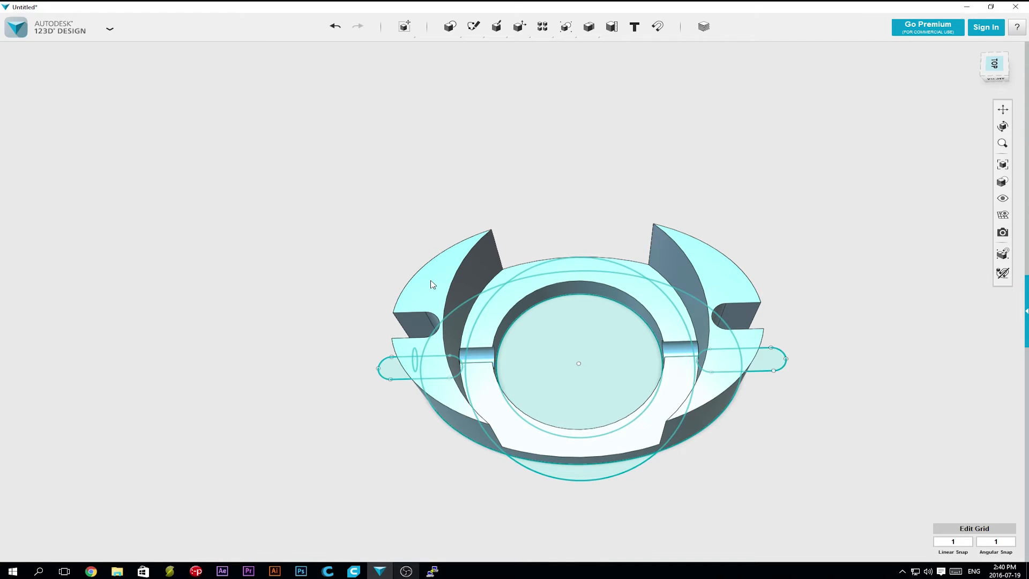
{"action": "left_click", "coordinate": [438, 362]}
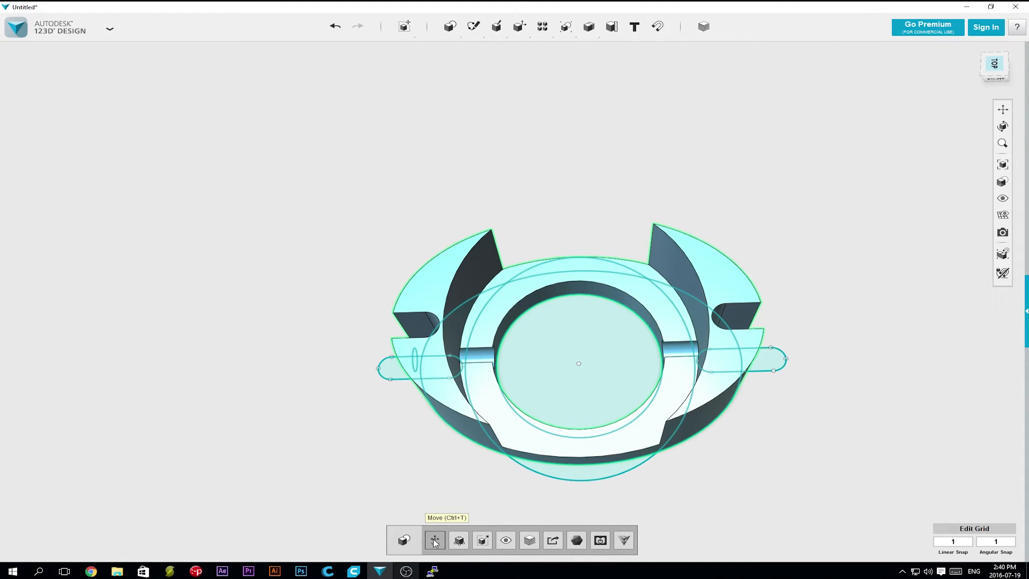
{"action": "left_click", "coordinate": [553, 541]}
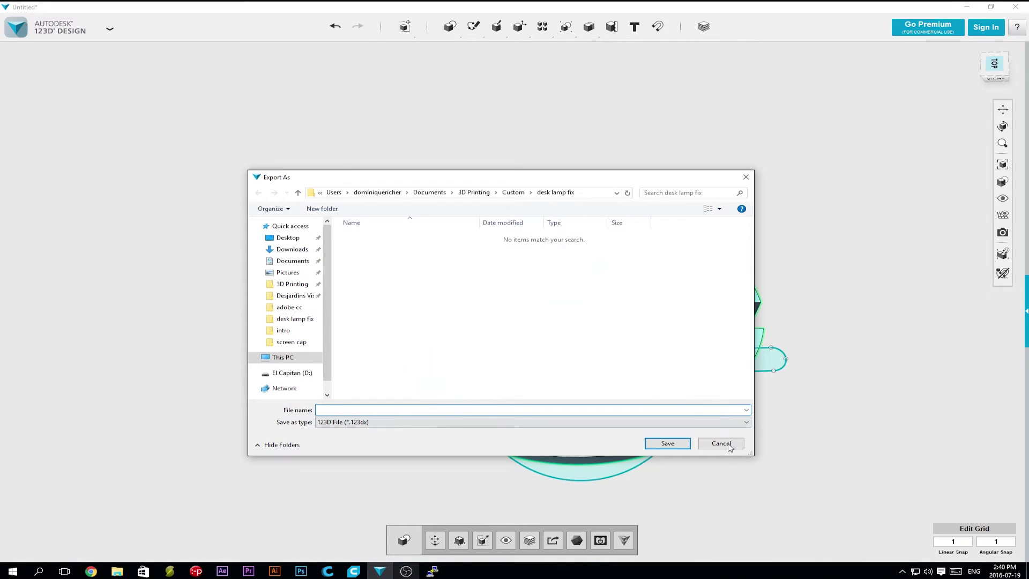
{"action": "left_click", "coordinate": [720, 443]}
Export the part as an STL with fine mesh tessellation, named desk lamp fix_v2, in the desk lamp fix folder.
{"action": "left_click", "coordinate": [110, 28]}
{"action": "mouse_move", "coordinate": [19, 142]}
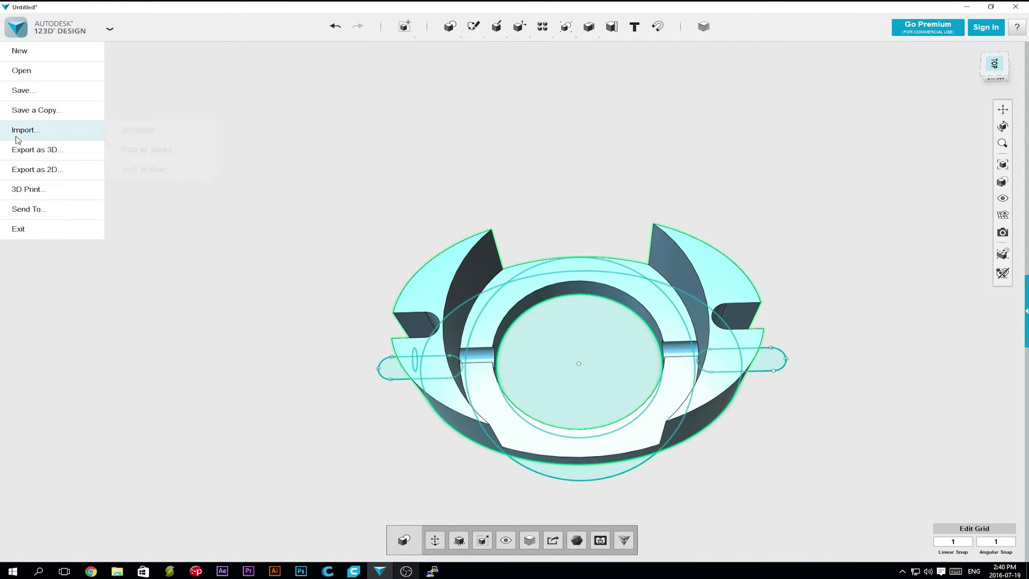
{"action": "left_click", "coordinate": [161, 149]}
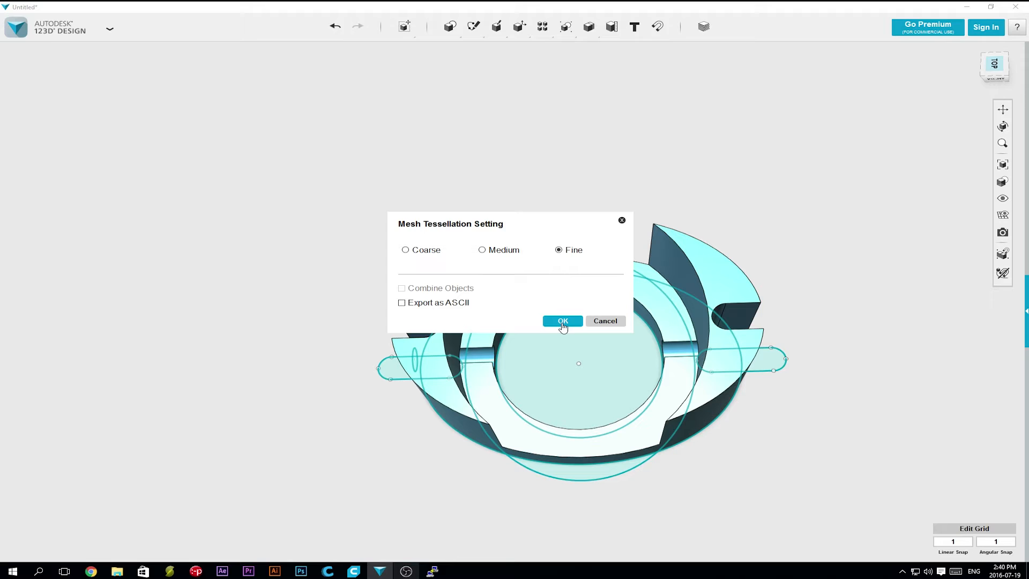
{"action": "left_click", "coordinate": [562, 321]}
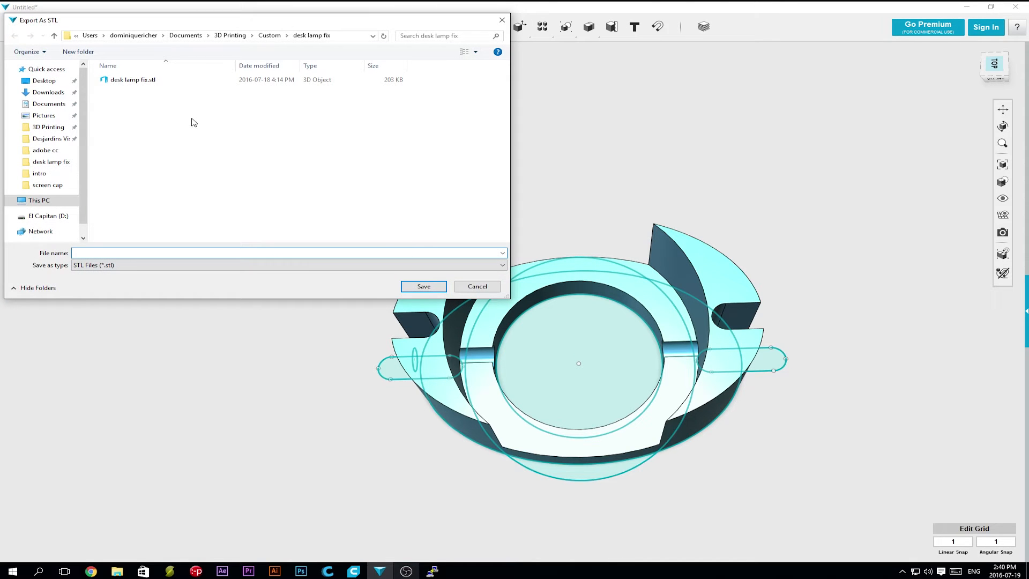
{"action": "left_click", "coordinate": [126, 79]}
{"action": "left_click", "coordinate": [109, 252]}
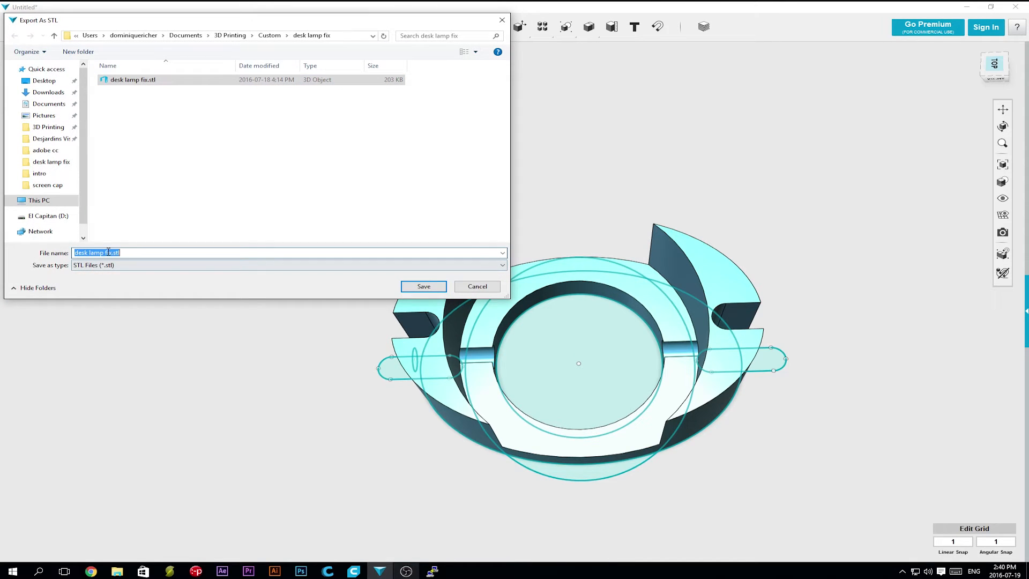
{"action": "key", "text": "End"}
{"action": "type", "text": "_"}
{"action": "key", "text": "Return"}
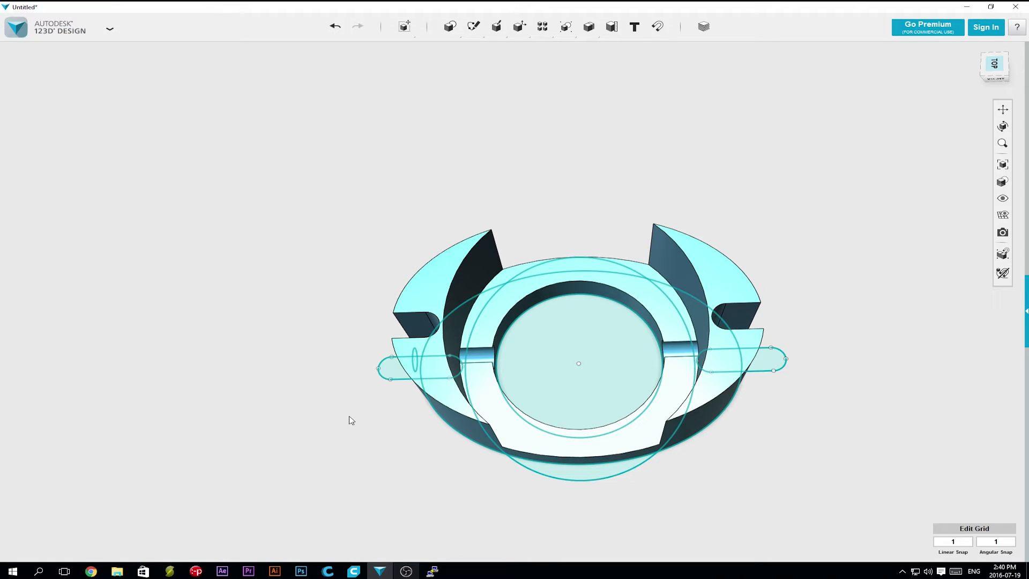
Switch to Cura, load desk lamp fix_v2.stl from the file browser and move the model toward the back of the build plate.
{"action": "left_click", "coordinate": [328, 570]}
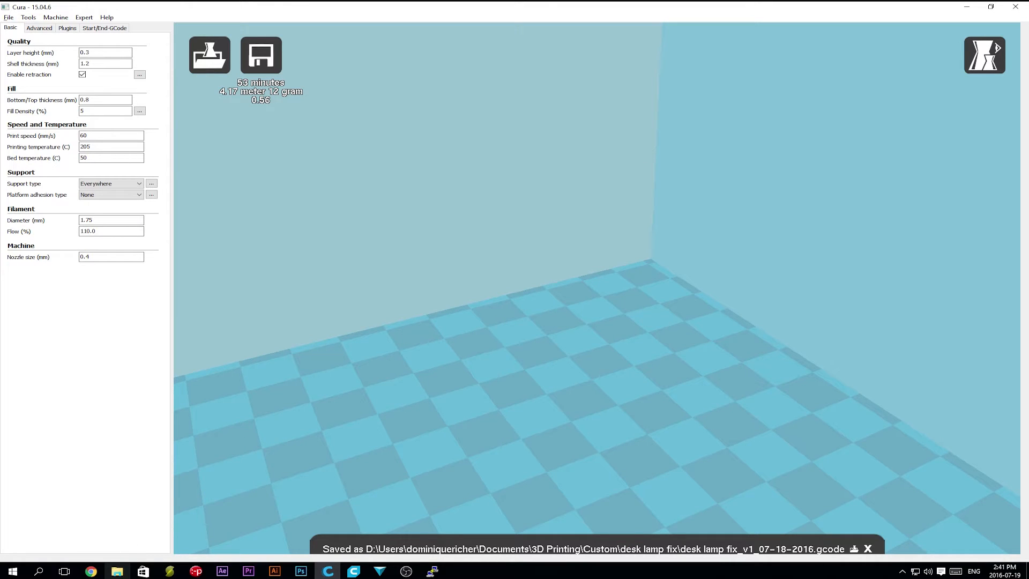
{"action": "left_click", "coordinate": [118, 571]}
{"action": "left_click_drag", "start_coordinate": [664, 310], "coordinate": [438, 396]}
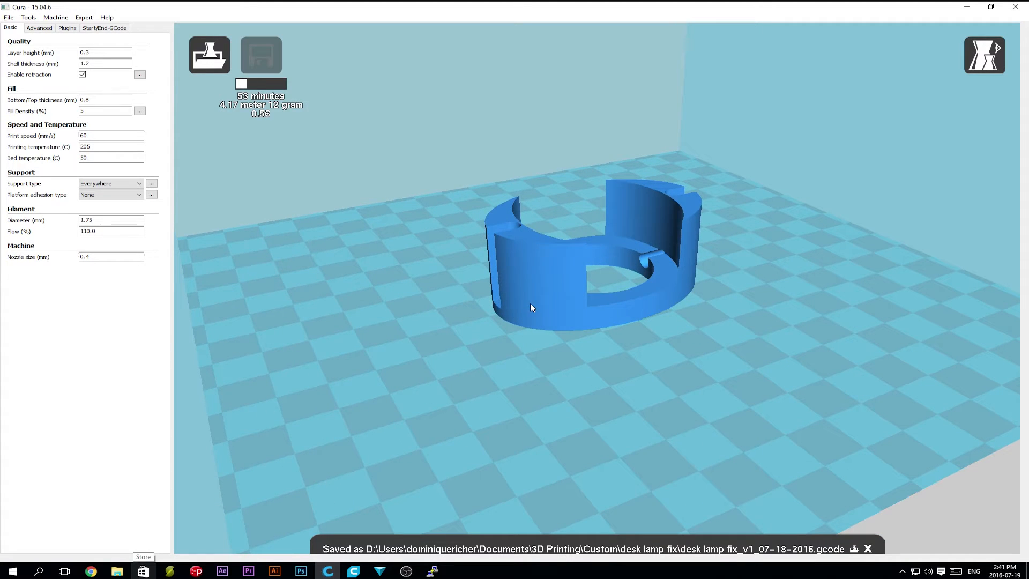
{"action": "left_click_drag", "start_coordinate": [560, 332], "coordinate": [594, 177]}
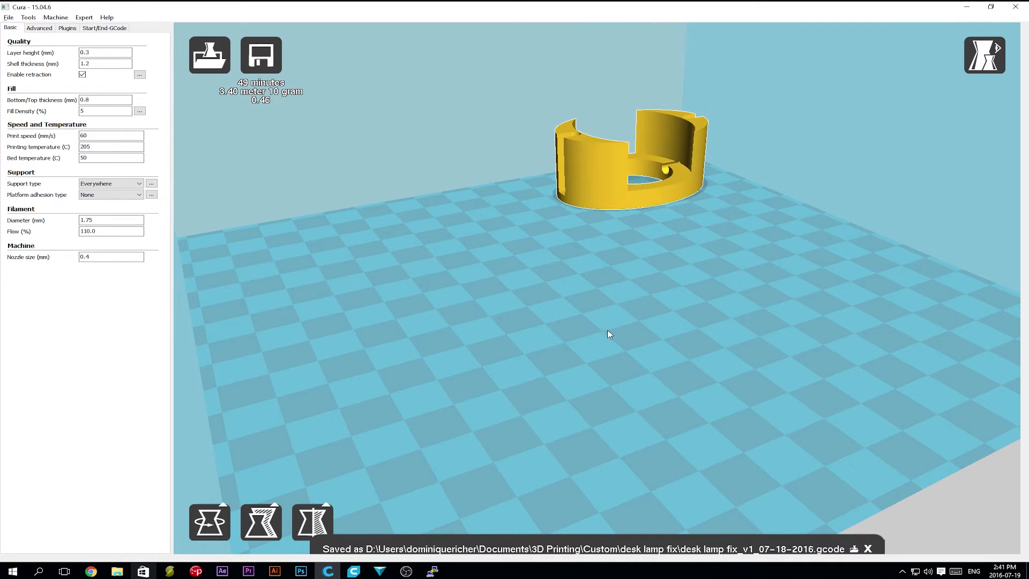
{"action": "left_click", "coordinate": [628, 328]}
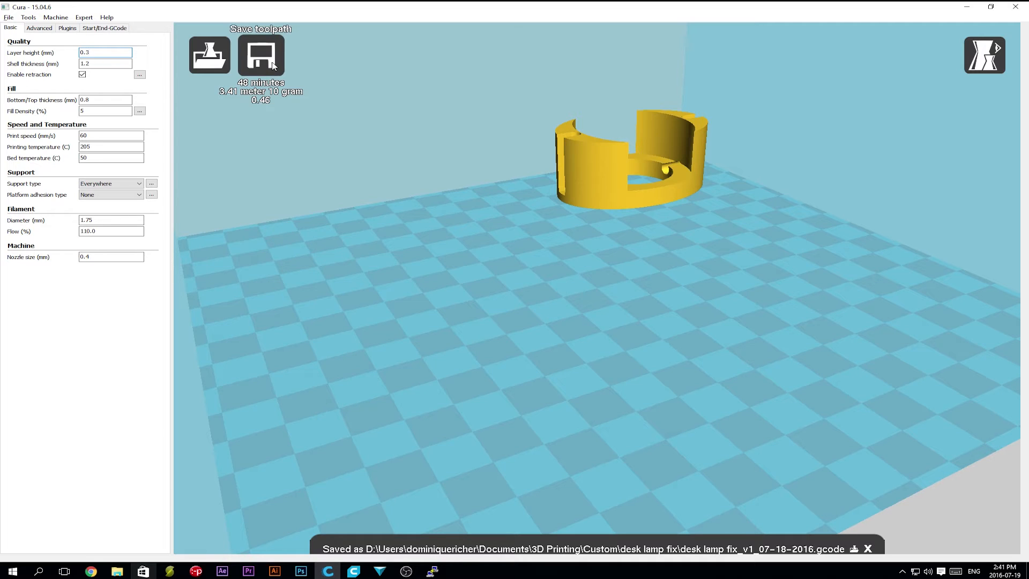
Save the sliced toolpath as desk lamp fix_v2_07-19-2016.gcode in the desk lamp fix folder.
{"action": "right_click", "coordinate": [262, 77]}
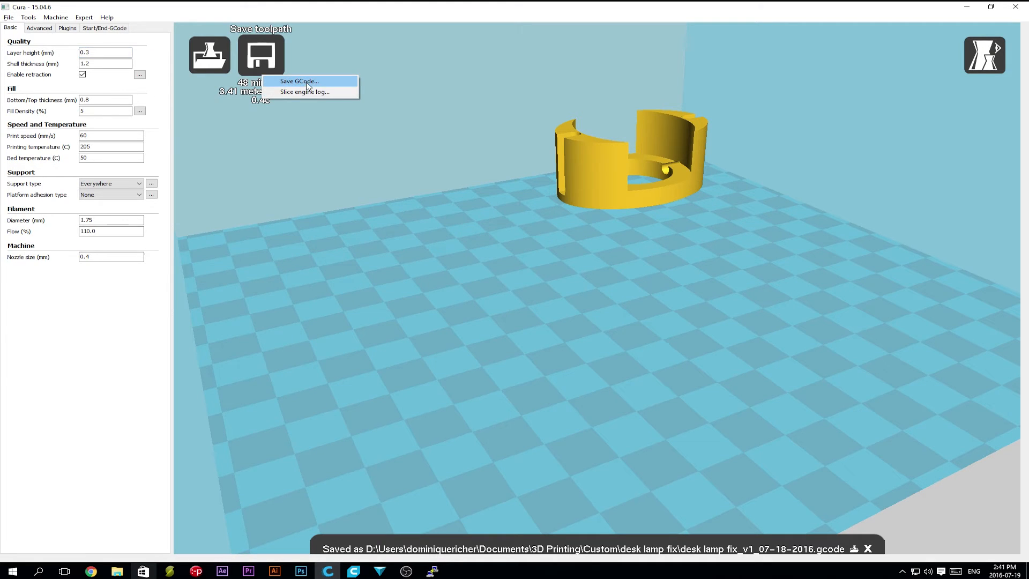
{"action": "left_click", "coordinate": [292, 84]}
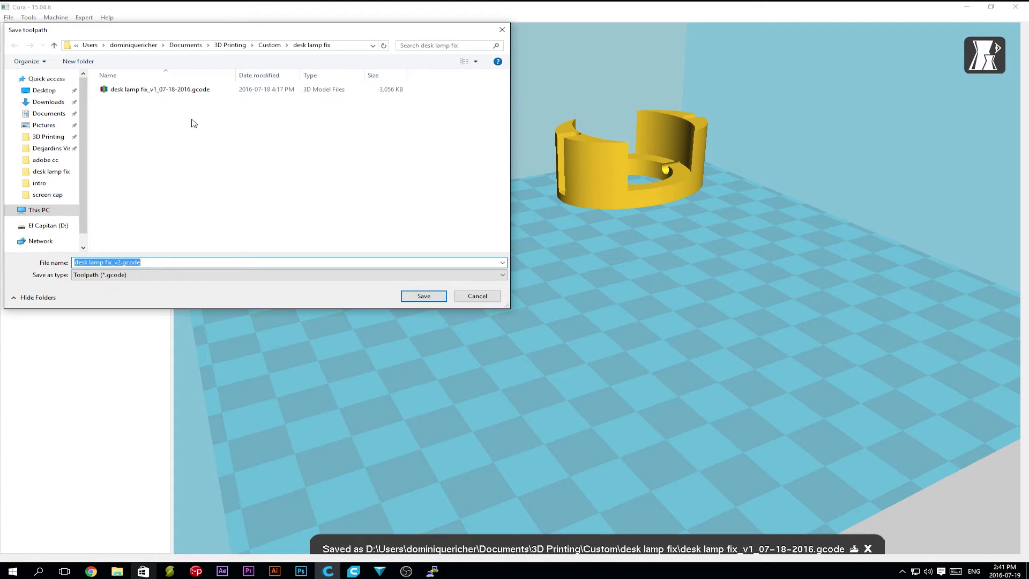
{"action": "left_click", "coordinate": [160, 90]}
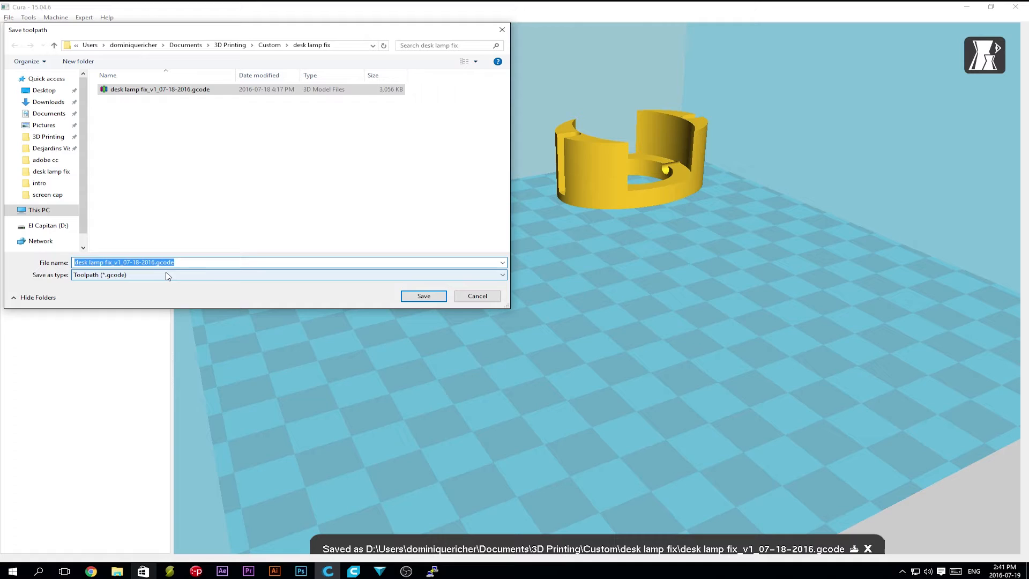
{"action": "key", "text": "Left"}
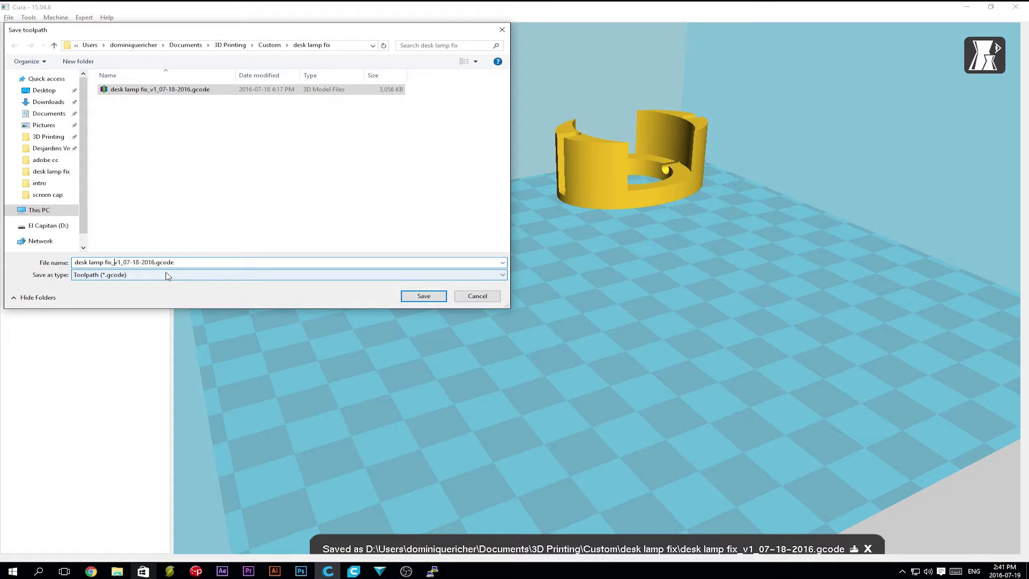
{"action": "key", "text": "Right"}
{"action": "key", "text": "Right"}
{"action": "key", "text": "BackSpace"}
{"action": "type", "text": "2"}
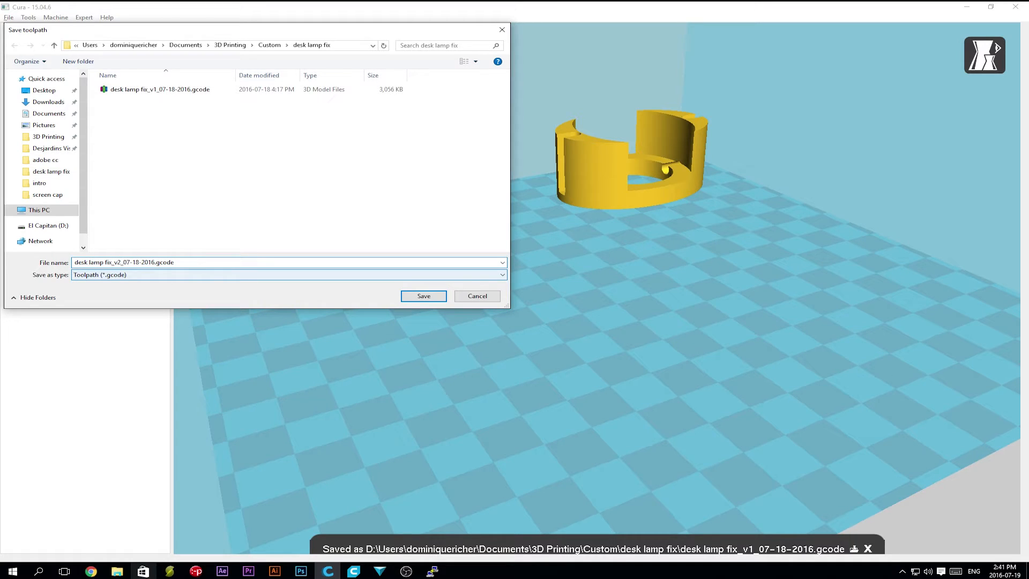
{"action": "key", "text": "Delete"}
{"action": "type", "text": "9"}
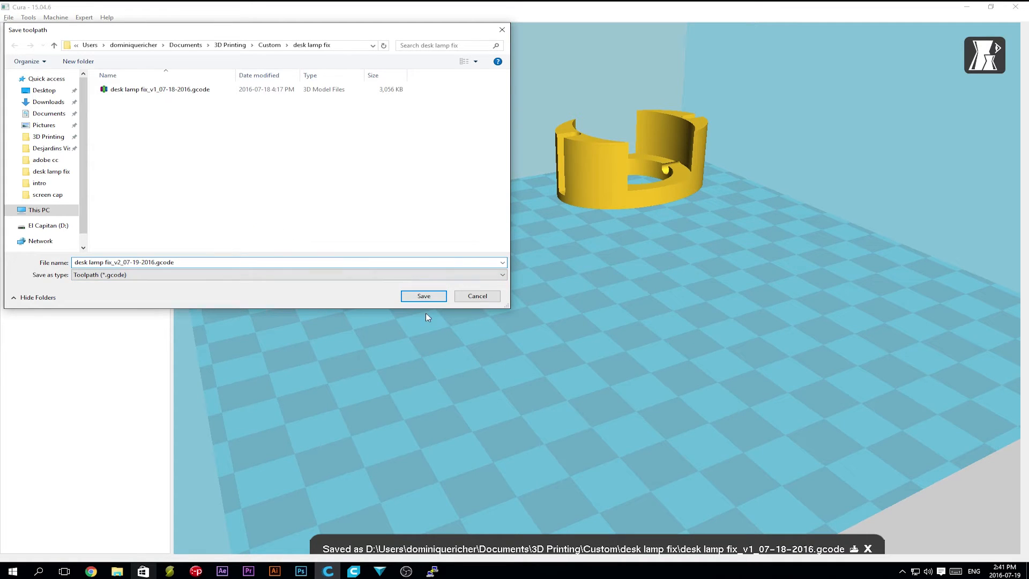
{"action": "left_click", "coordinate": [423, 296]}
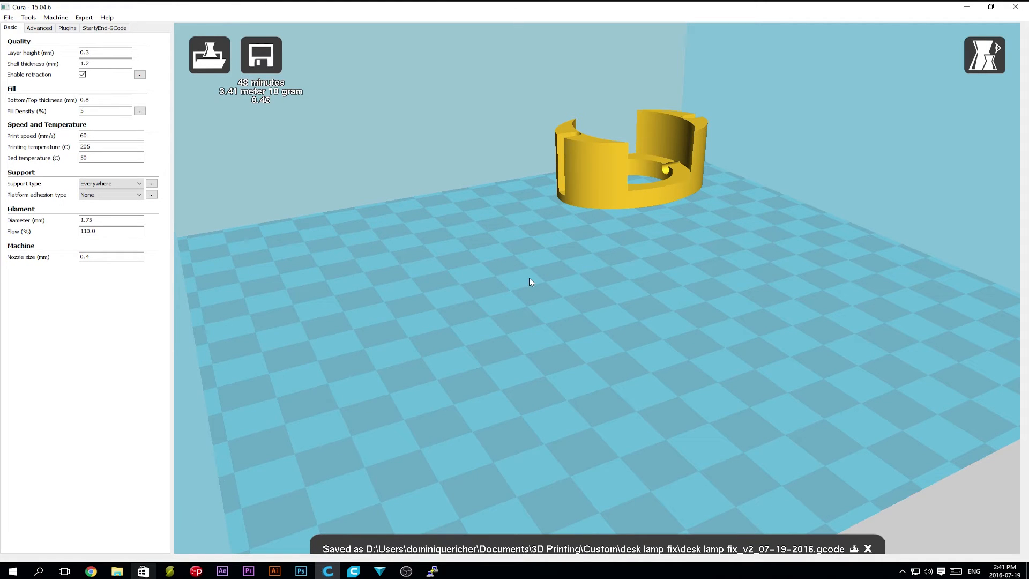
Switch to OctoPrint, upload desk lamp fix_v2_07-19-2016.gcode from the desk lamp fix folder and start printing it.
{"action": "left_click", "coordinate": [967, 7]}
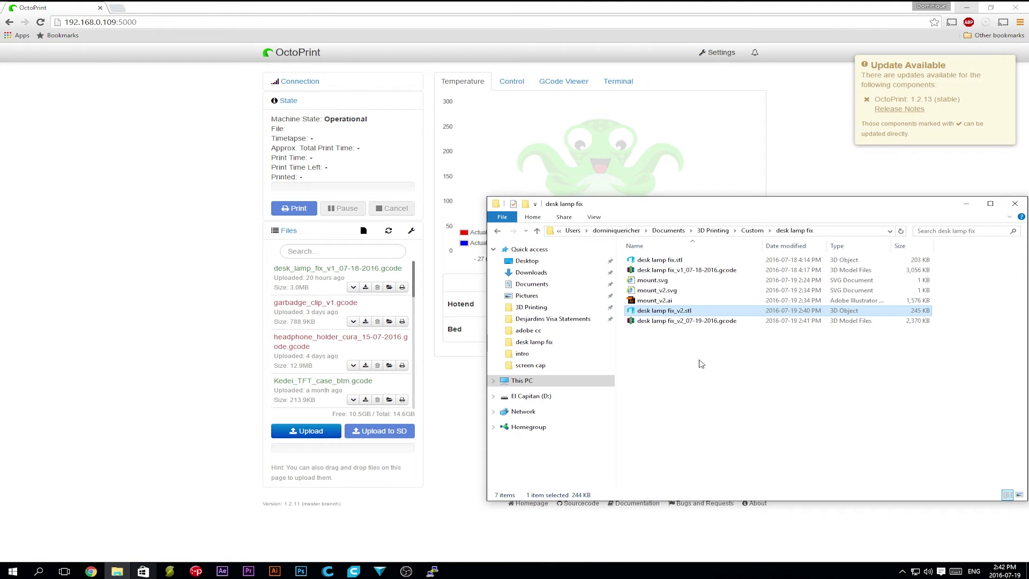
{"action": "left_click", "coordinate": [702, 322]}
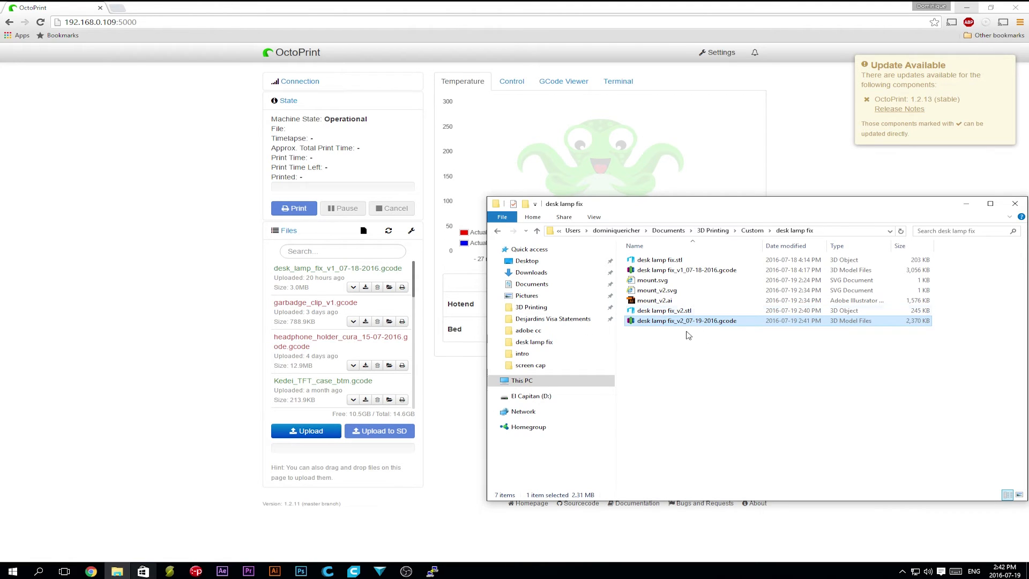
{"action": "left_click_drag", "start_coordinate": [687, 322], "coordinate": [282, 304]}
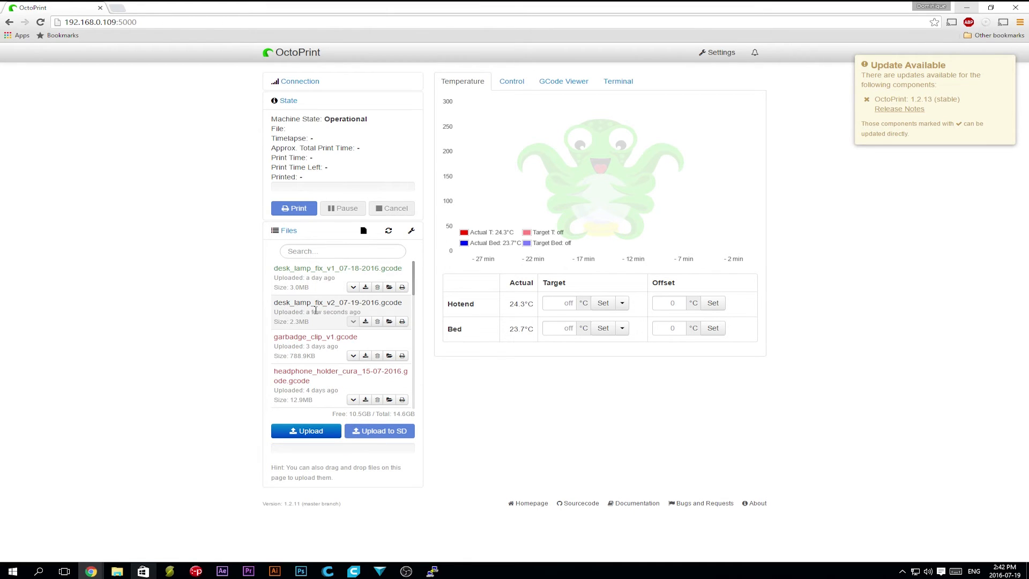
{"action": "left_click", "coordinate": [389, 321]}
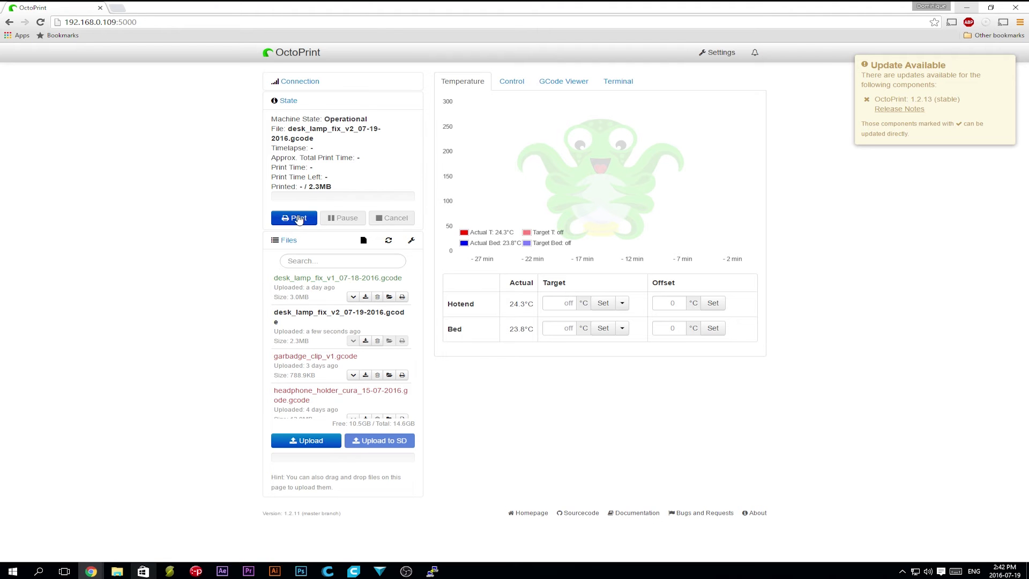
{"action": "left_click", "coordinate": [298, 218]}
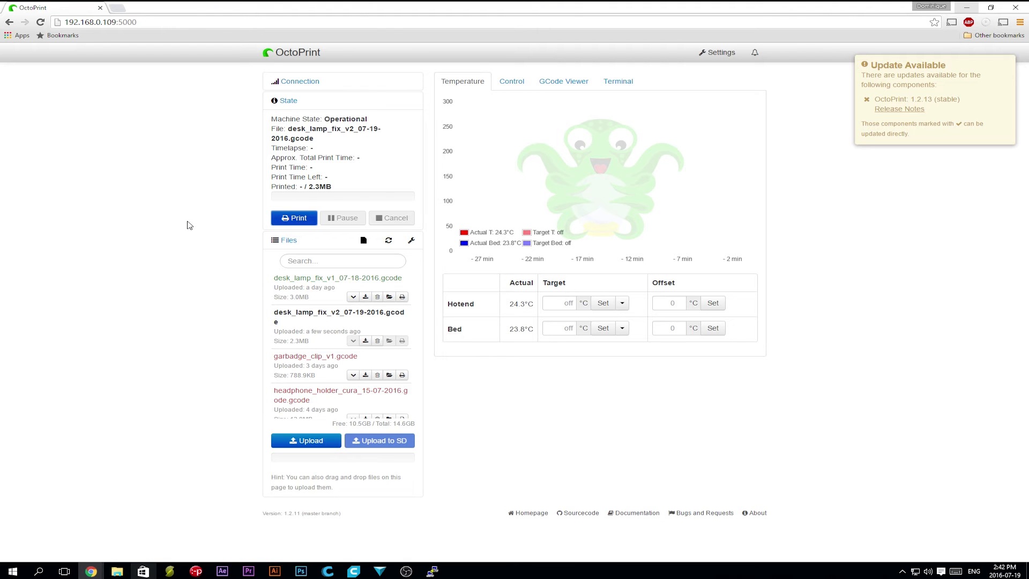